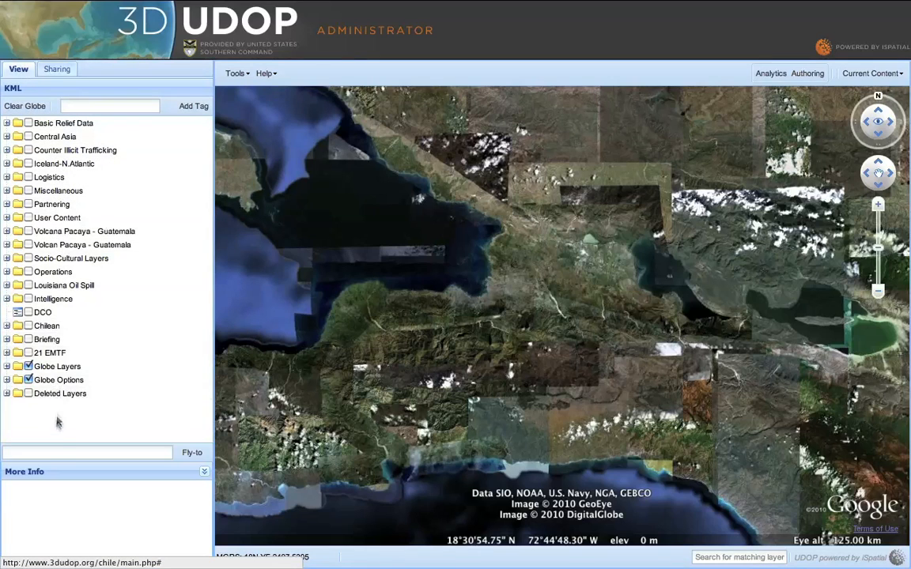
# Show the CIP: Earthquakes as of 12JAN-04FEB10 layer from the Intelligence folder on the globe over the Caribbean.
pyautogui.click(58, 452)
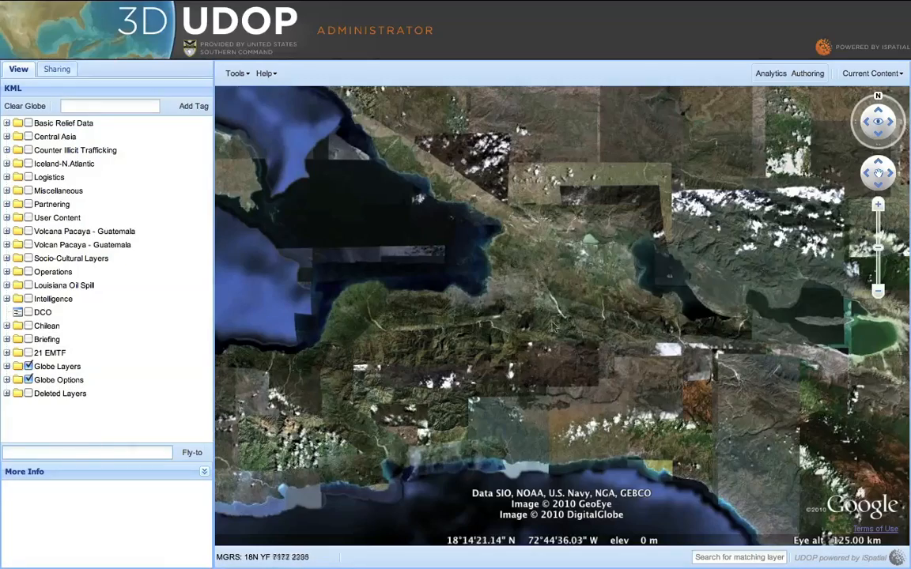
pyautogui.scroll(-10, 548, 198)
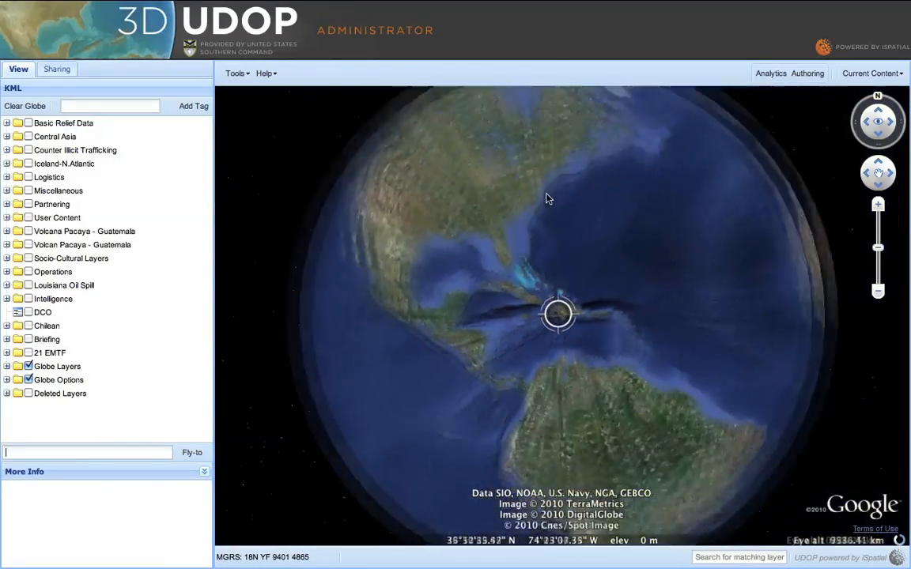
pyautogui.moveTo(548, 198); pyautogui.dragTo(575, 446, button='right')
pyautogui.moveTo(563, 286); pyautogui.dragTo(554, 378)
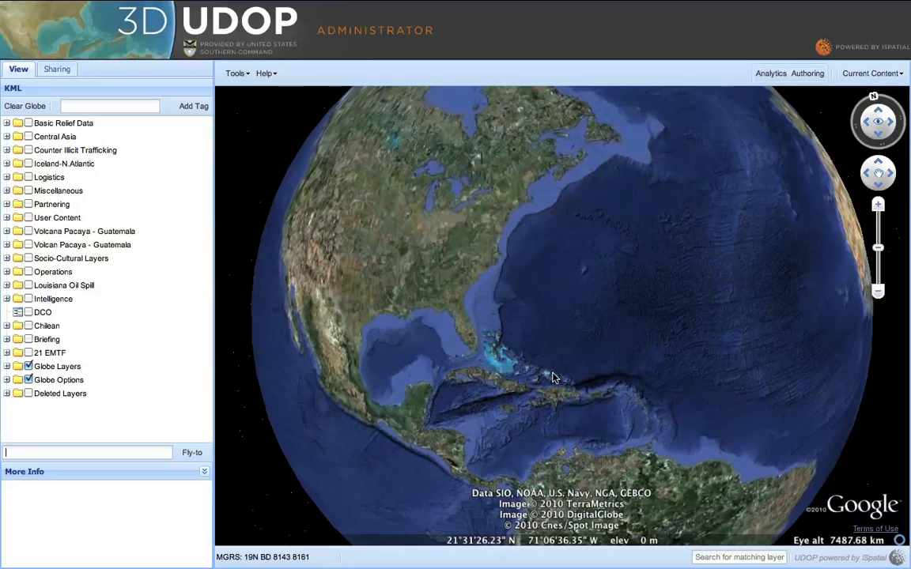
pyautogui.scroll(3, 554, 378)
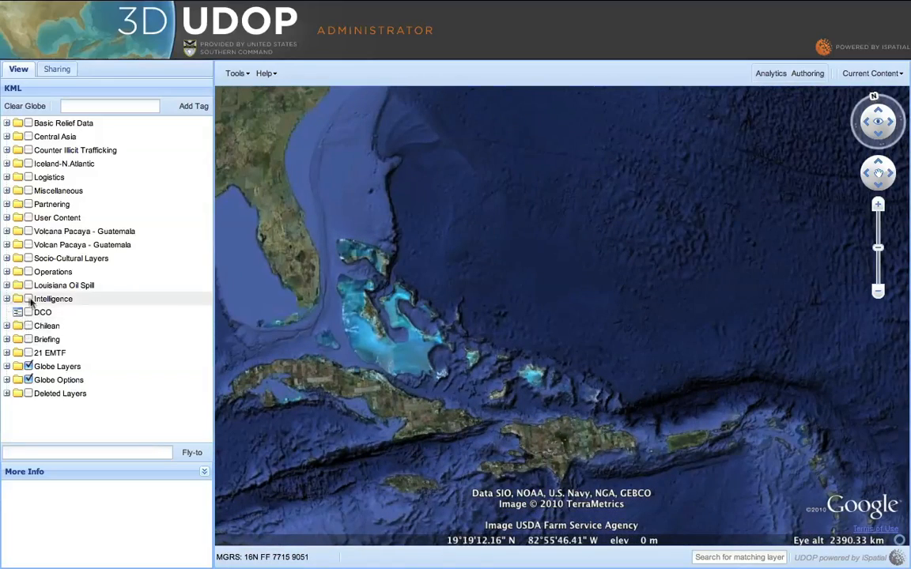
pyautogui.click(7, 299)
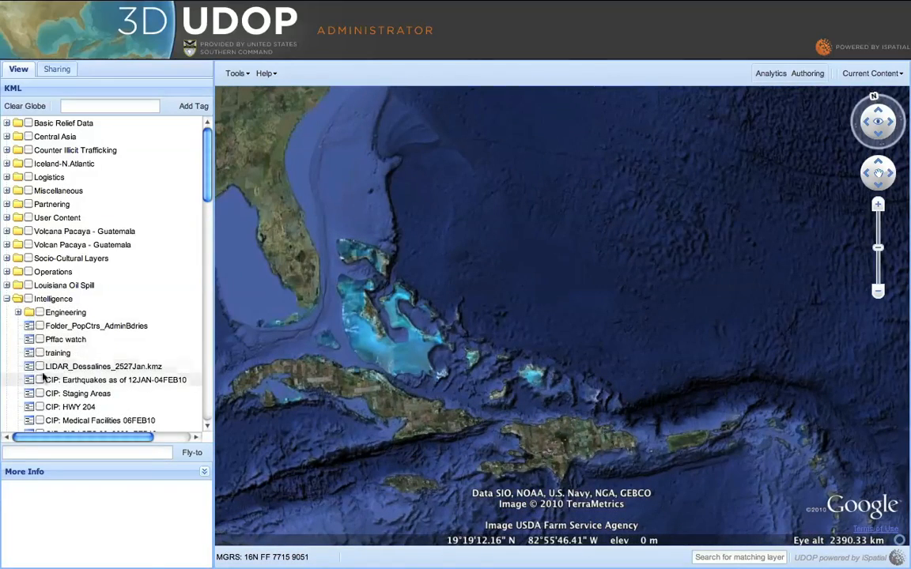
pyautogui.click(39, 381)
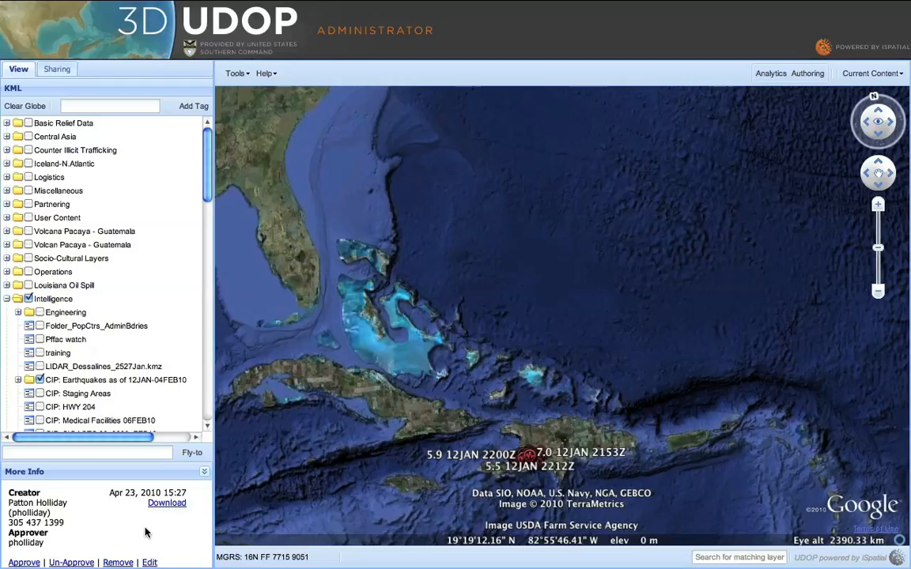
# Switch the Borders and Labels overlay in Globe Layers on for the Caribbean region, and switch it off again.
pyautogui.scroll(-5, 431, 360)
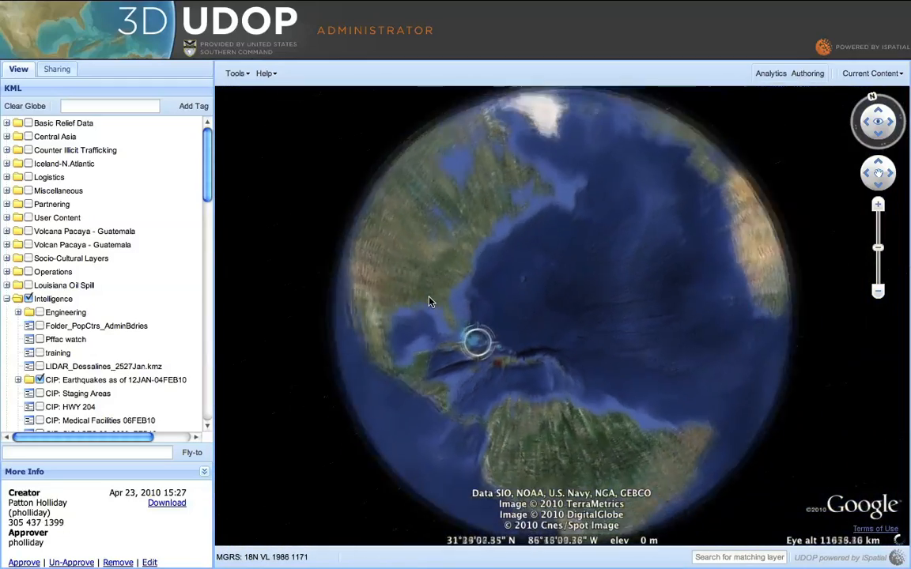
pyautogui.scroll(-15, 190, 197)
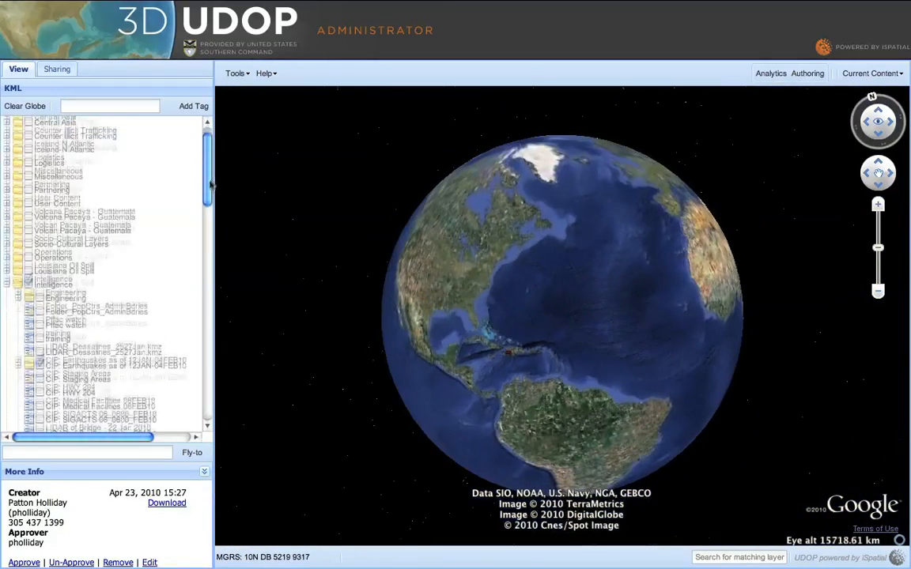
pyautogui.scroll(-3, 196, 388)
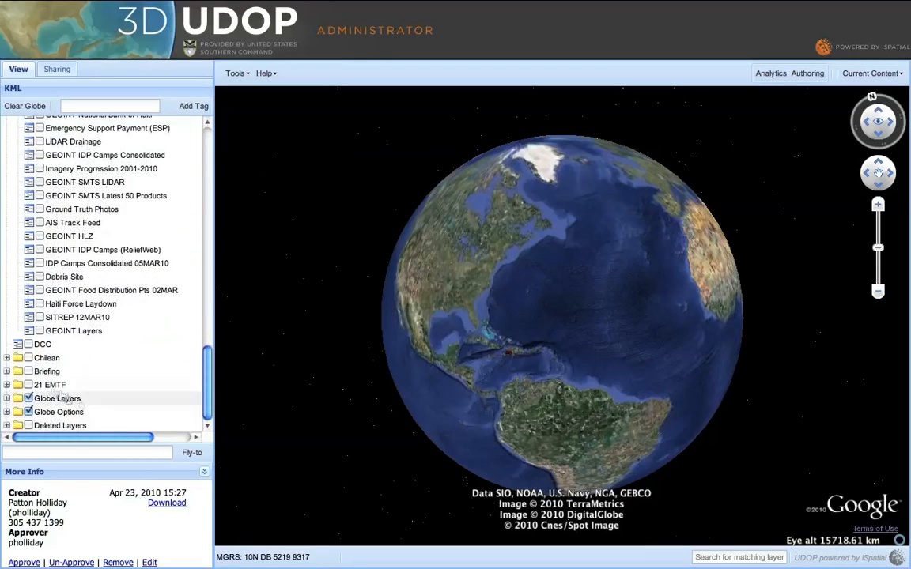
pyautogui.click(7, 398)
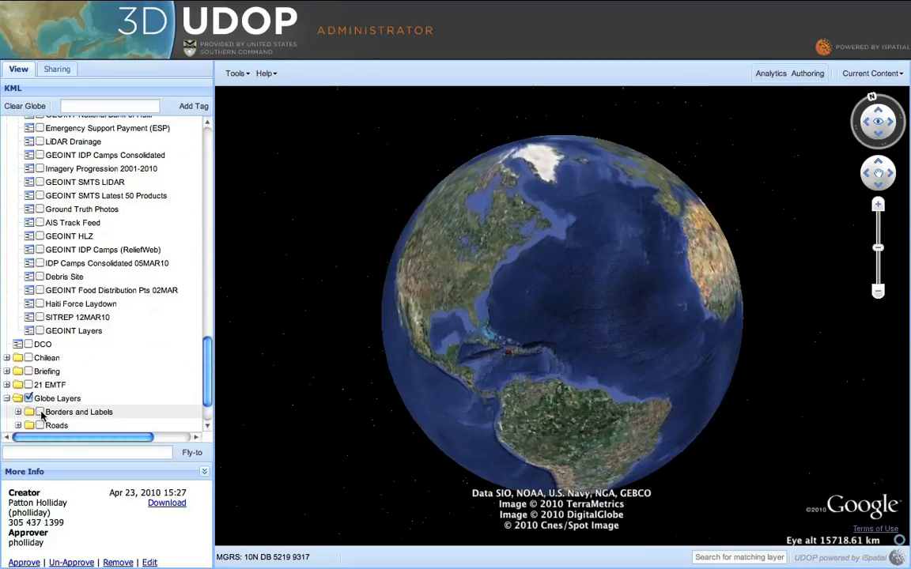
pyautogui.click(40, 412)
pyautogui.doubleClick(503, 358)
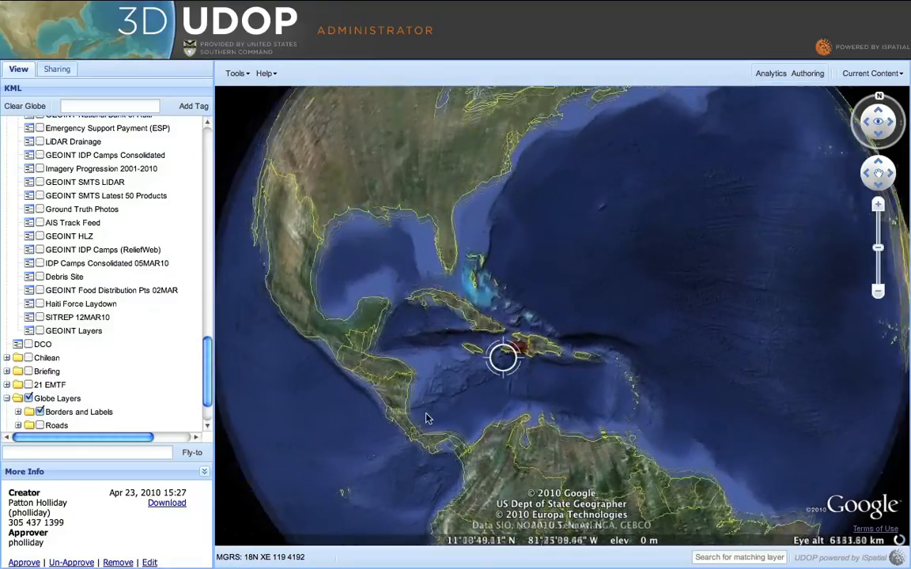
pyautogui.click(40, 412)
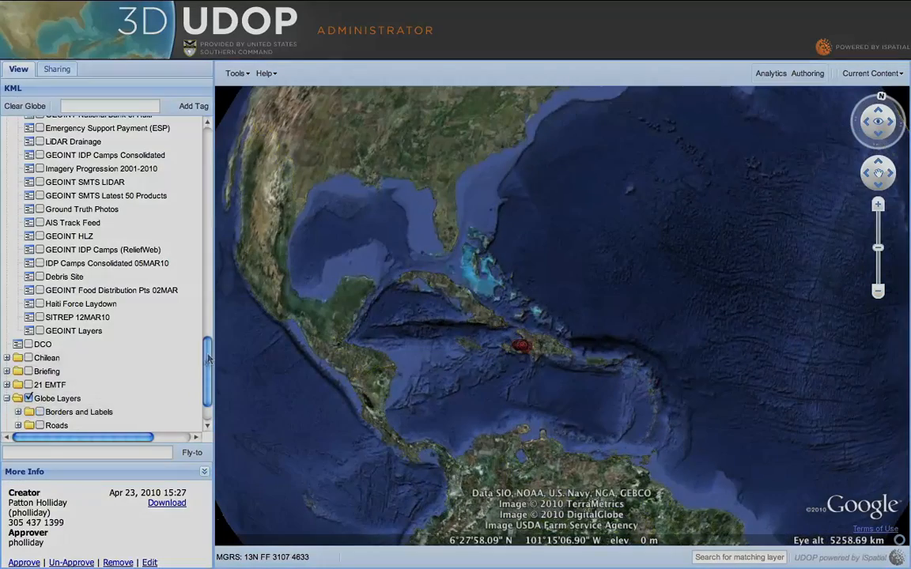
# Make sure Terrain is enabled in Globe Layers and collapse that folder.
pyautogui.scroll(-2, 207, 378)
pyautogui.click(39, 399)
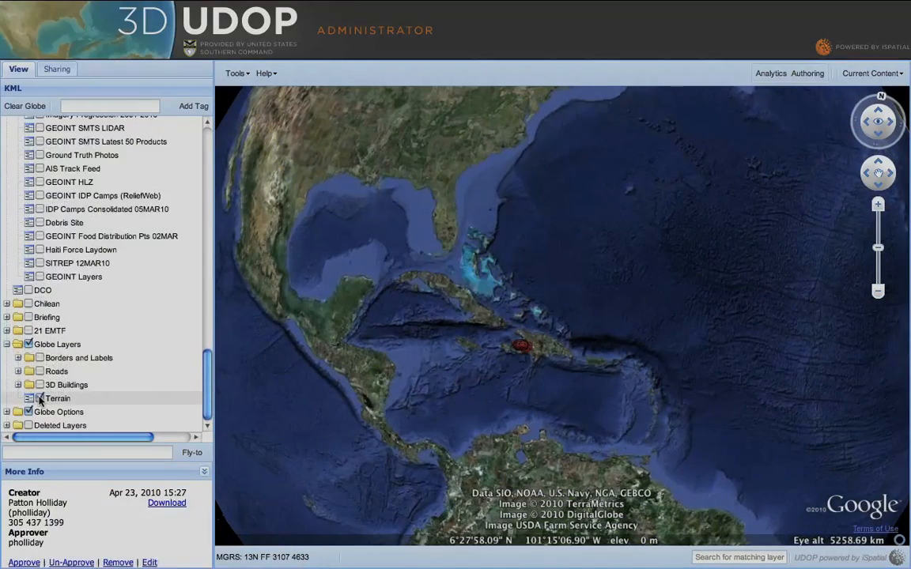
pyautogui.click(7, 344)
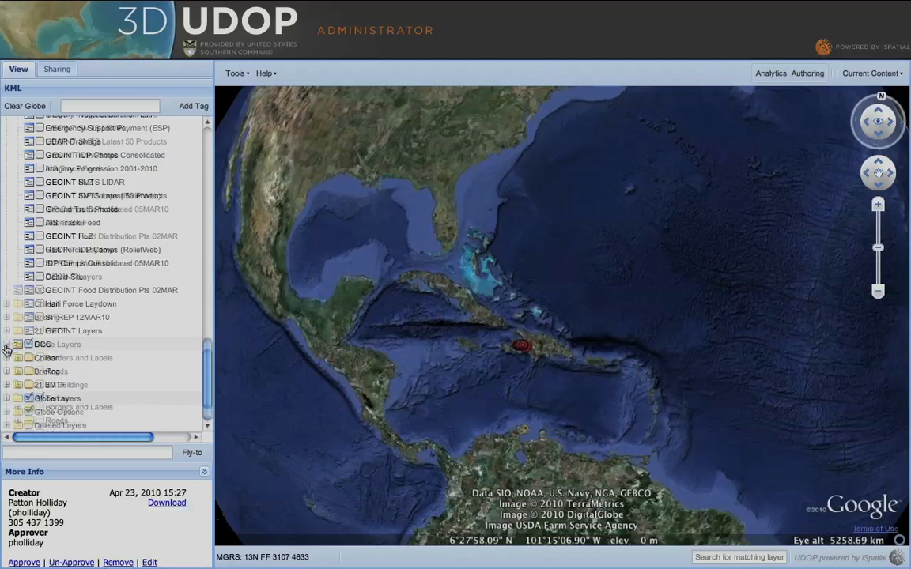
# Expand the Globe Options folder and enable the Sun and Atmosphere effects.
pyautogui.click(6, 412)
pyautogui.scroll(-3, 48, 372)
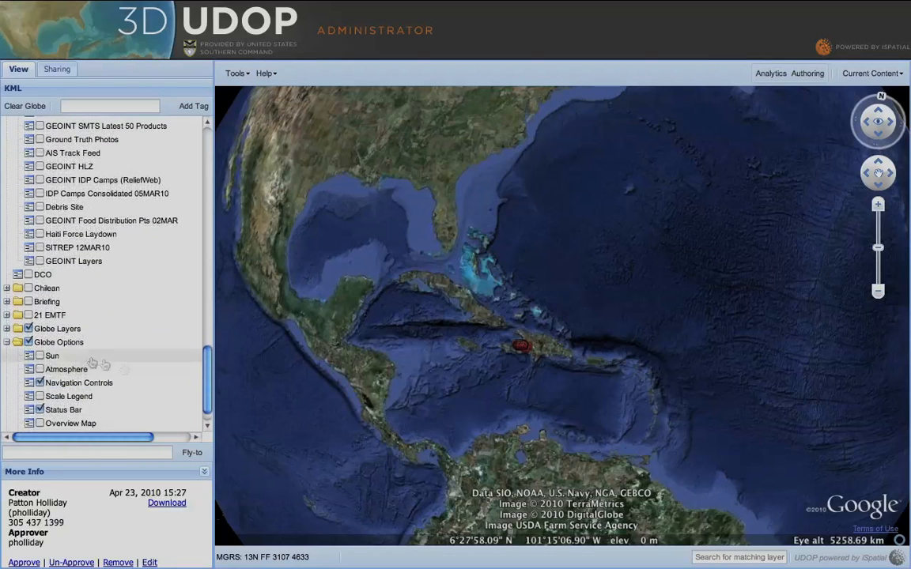
pyautogui.click(40, 357)
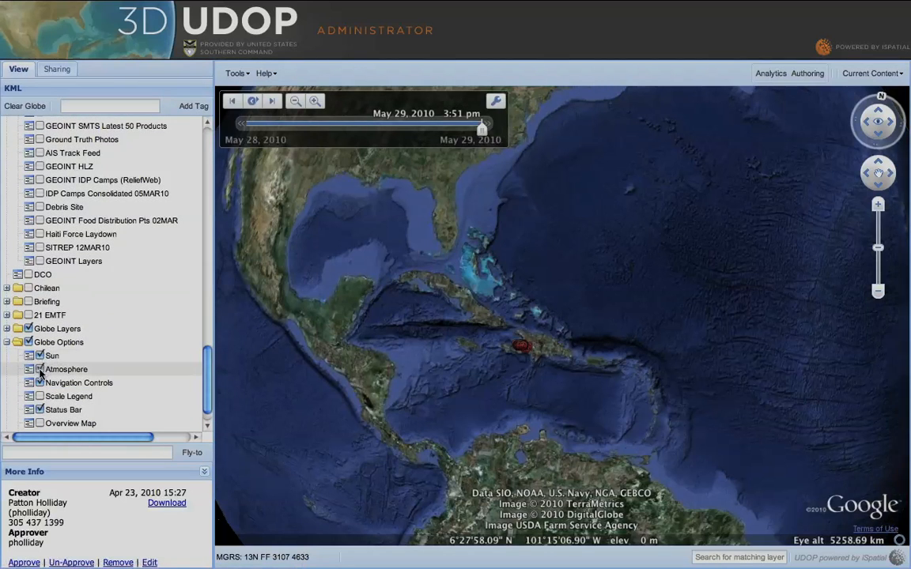
pyautogui.click(40, 369)
# Play the sunlight animation on the whole globe and set its time to Jun 3, 2010 1:05 pm.
pyautogui.click(253, 101)
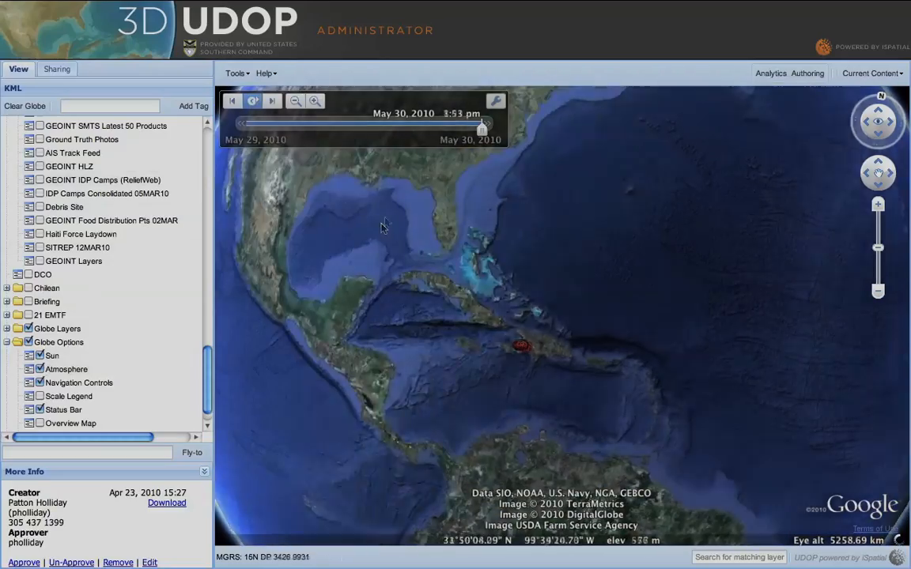
pyautogui.scroll(-3, 401, 233)
pyautogui.scroll(-5, 388, 200)
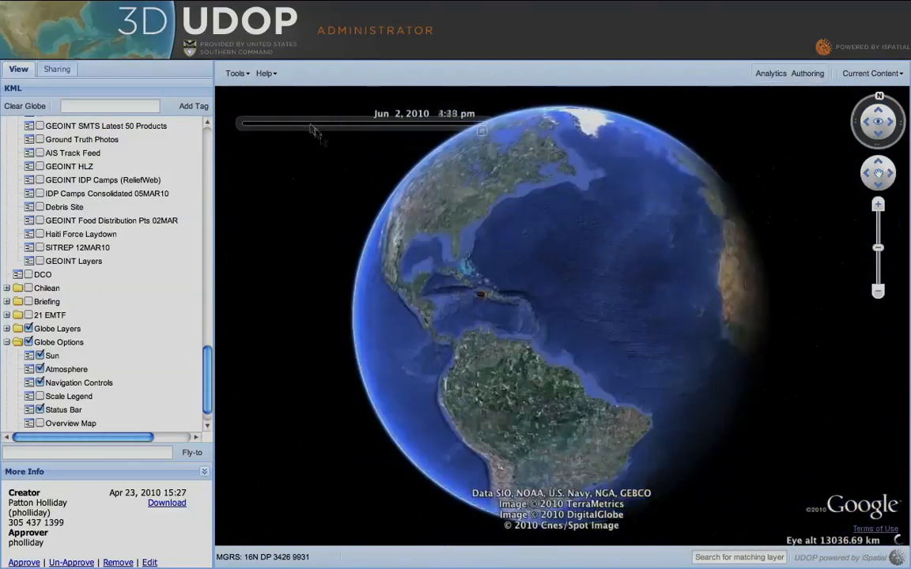
pyautogui.moveTo(254, 103)
pyautogui.moveTo(480, 128); pyautogui.dragTo(368, 136)
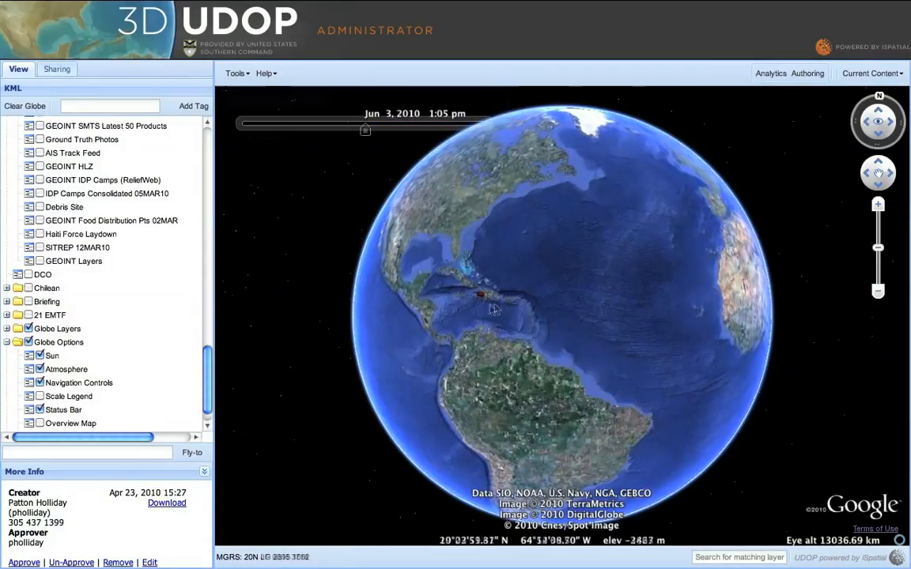
# Inspect the earthquake markers over Haiti up close and hide the CIP: Earthquakes as of 12JAN-04FEB10 layer.
pyautogui.moveTo(488, 306); pyautogui.dragTo(506, 402, button='right')
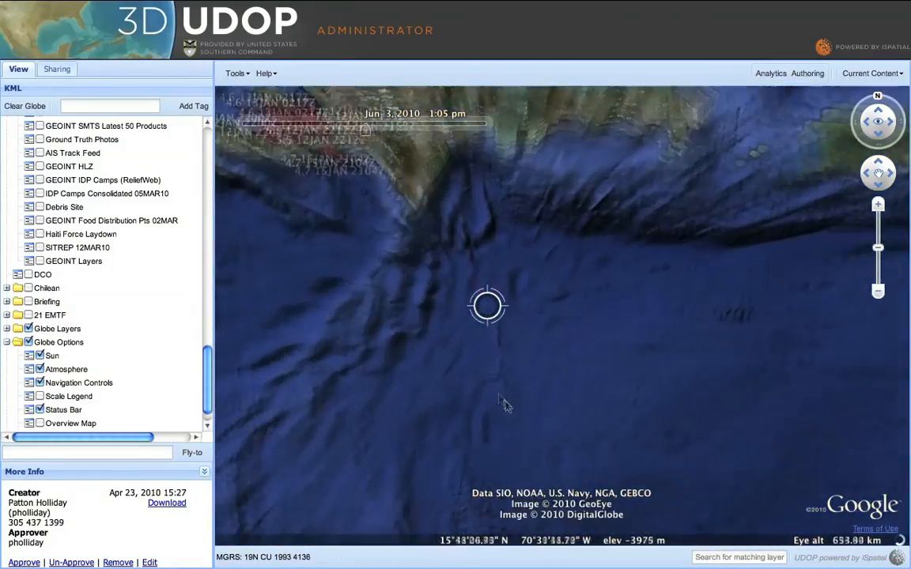
pyautogui.moveTo(429, 257); pyautogui.dragTo(551, 412)
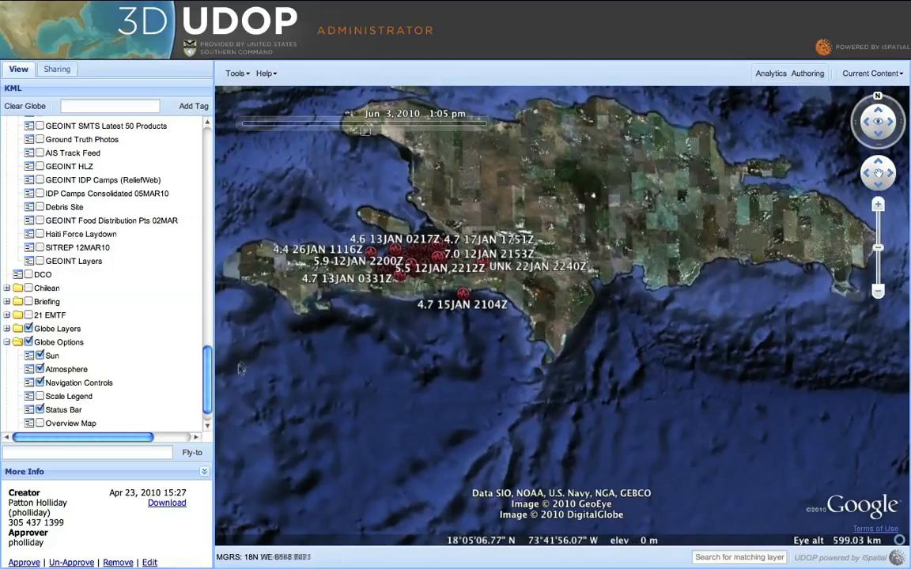
pyautogui.scroll(20, 190, 201)
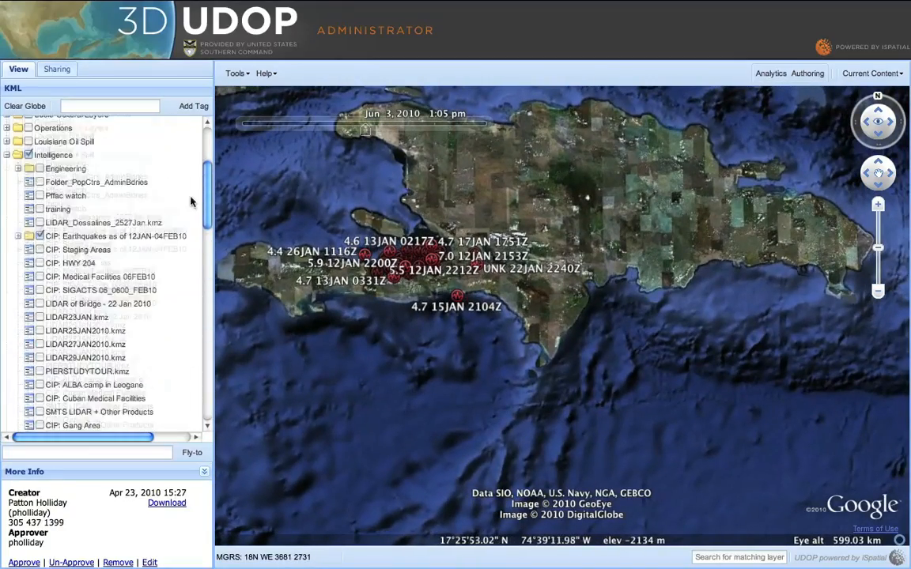
pyautogui.scroll(1, 190, 201)
pyautogui.click(40, 249)
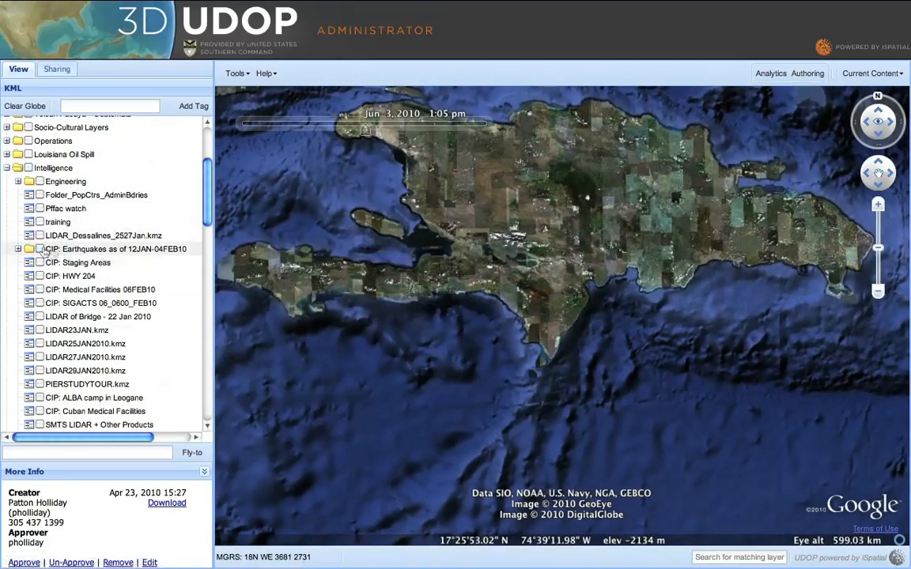
# Dive below the sea surface off Haiti's coast and examine the seafloor terrain.
pyautogui.moveTo(416, 245); pyautogui.dragTo(429, 344, button='right')
pyautogui.moveTo(361, 393); pyautogui.dragTo(794, 175)
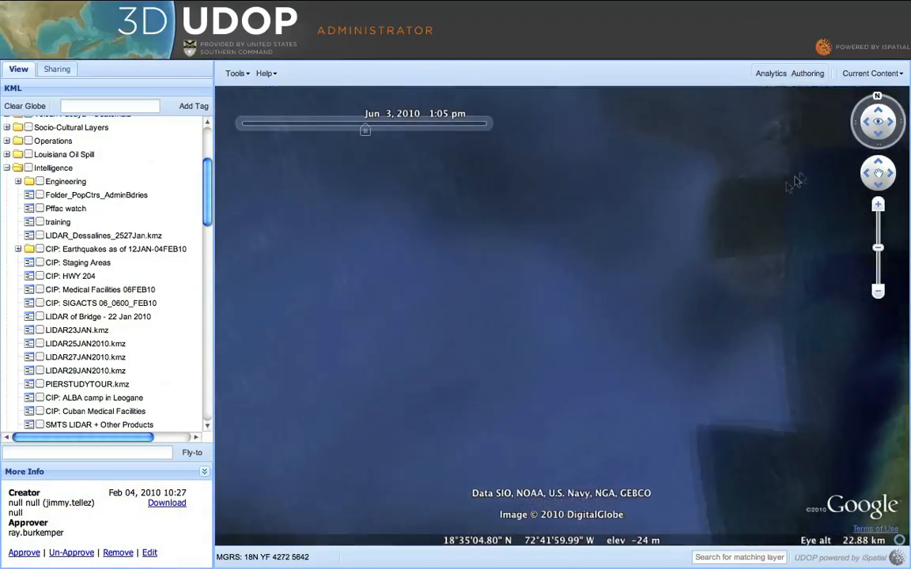
pyautogui.moveTo(451, 238); pyautogui.dragTo(457, 366, button='right')
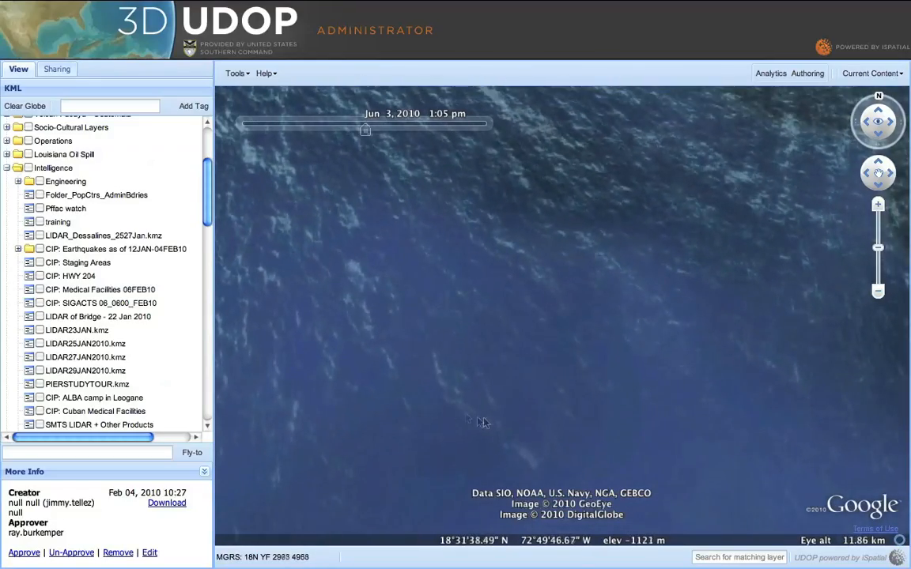
pyautogui.moveTo(473, 353); pyautogui.dragTo(468, 439, button='middle')
pyautogui.moveTo(476, 380); pyautogui.dragTo(484, 427, button='right')
pyautogui.moveTo(470, 332); pyautogui.dragTo(342, 355, button='middle')
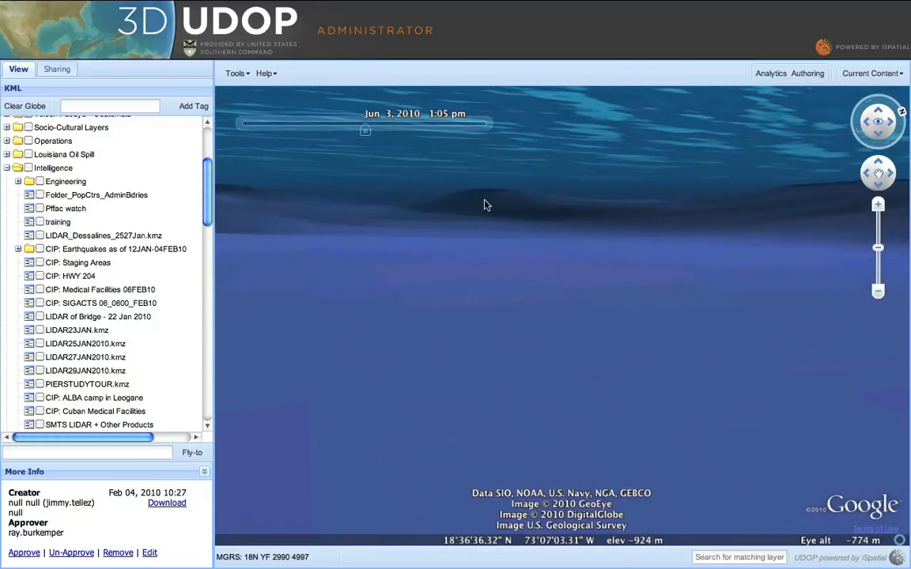
pyautogui.moveTo(486, 205); pyautogui.dragTo(530, 173, button='middle')
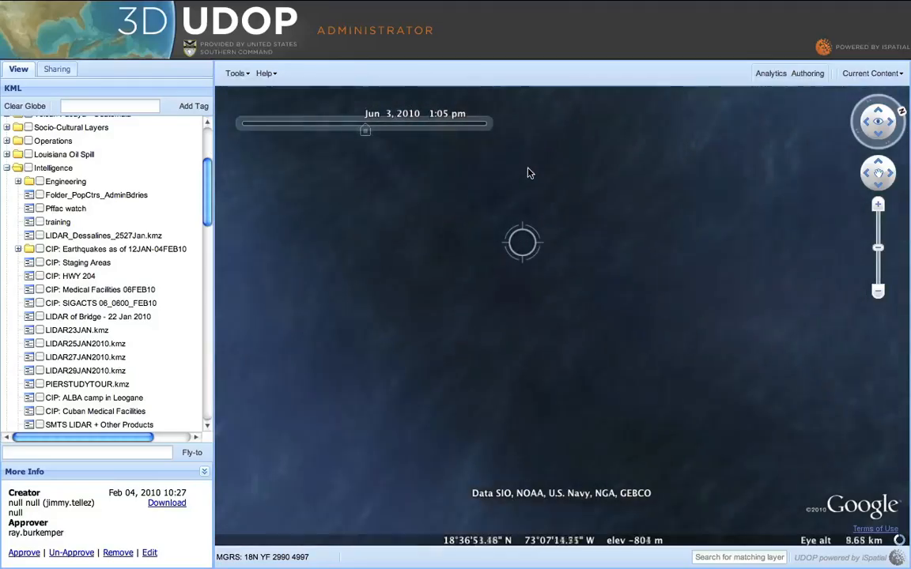
# Fly over Haiti's land near ground level with a tilted view and examine the mountain terrain.
pyautogui.moveTo(528, 169); pyautogui.dragTo(528, 170, button='right')
pyautogui.moveTo(597, 253); pyautogui.dragTo(569, 256, button='right')
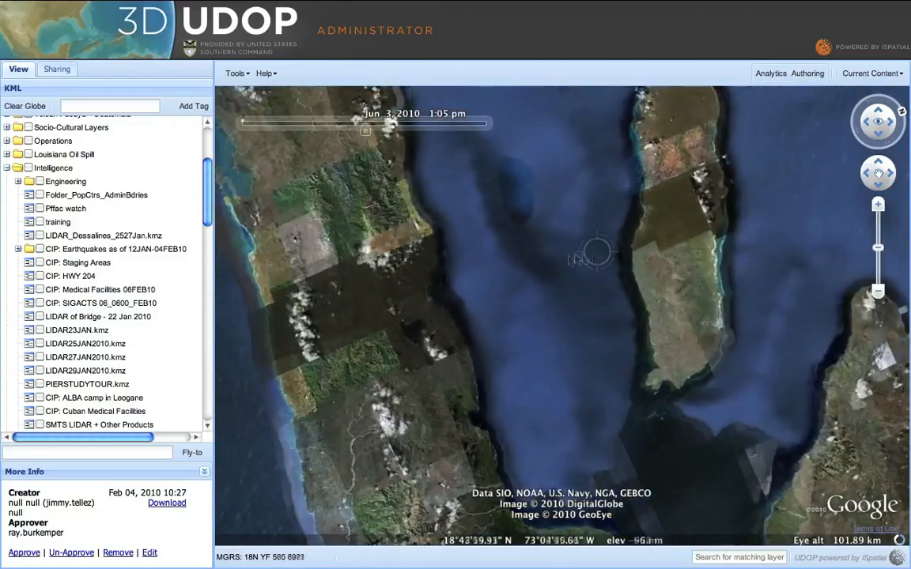
pyautogui.moveTo(571, 259); pyautogui.dragTo(430, 452, button='middle')
pyautogui.moveTo(356, 397); pyautogui.dragTo(474, 340)
pyautogui.moveTo(460, 329); pyautogui.dragTo(359, 422, button='middle')
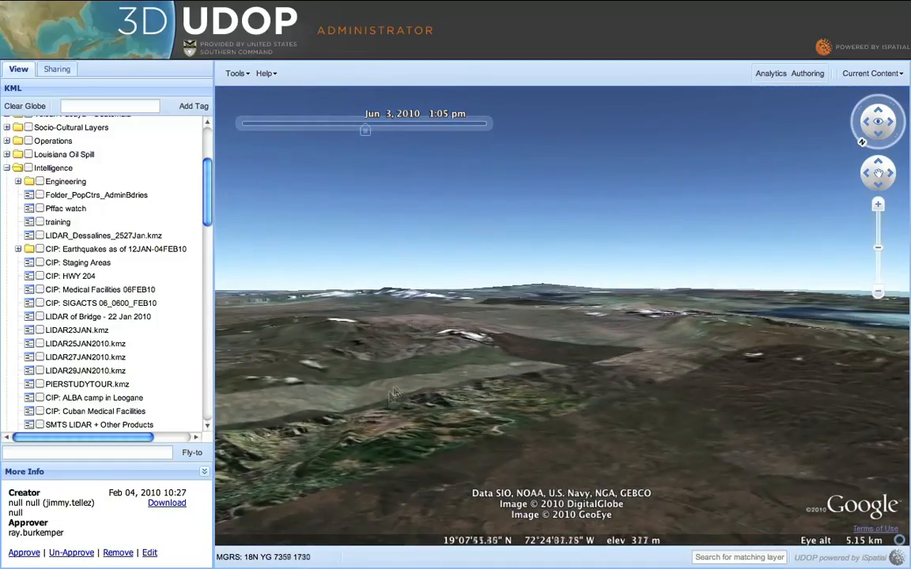
pyautogui.moveTo(387, 391); pyautogui.dragTo(864, 335, button='middle')
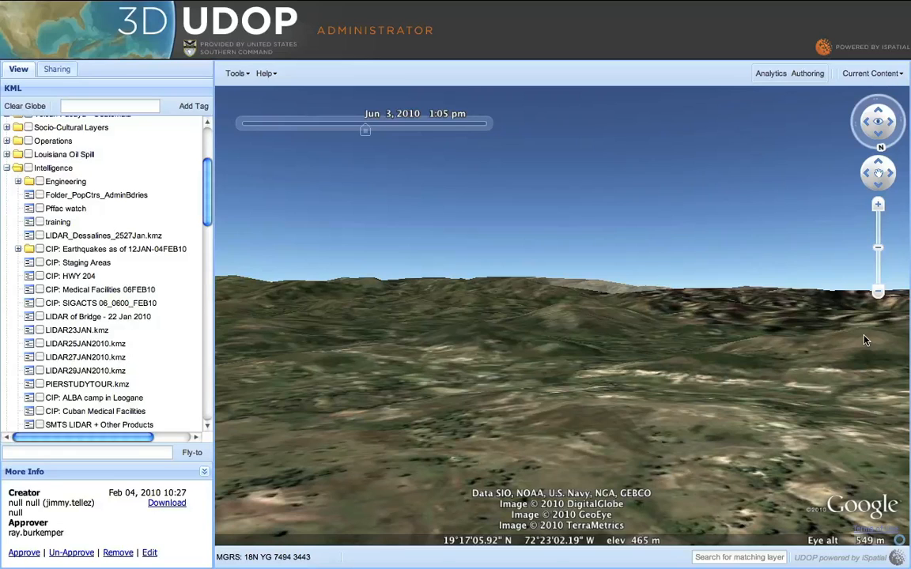
pyautogui.moveTo(89, 3)
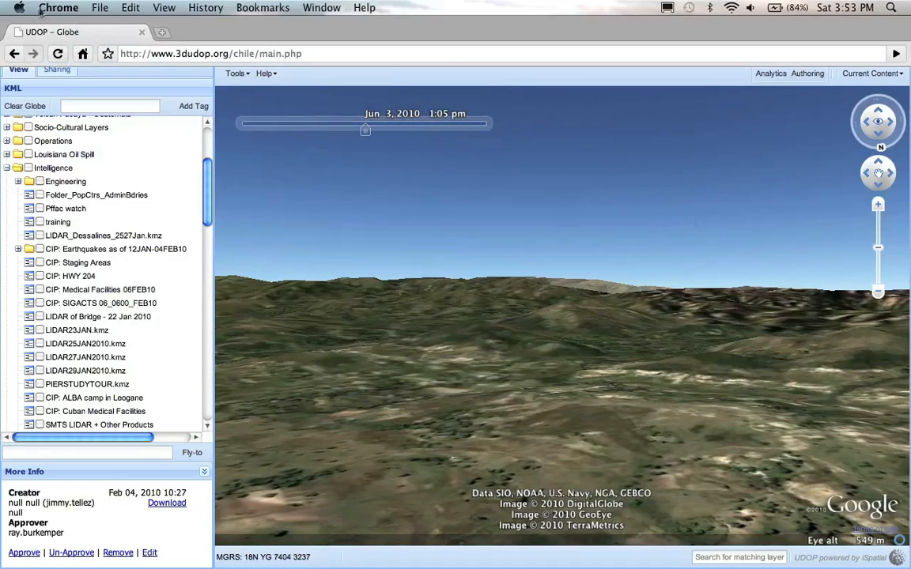
pyautogui.click(162, 8)
pyautogui.click(188, 87)
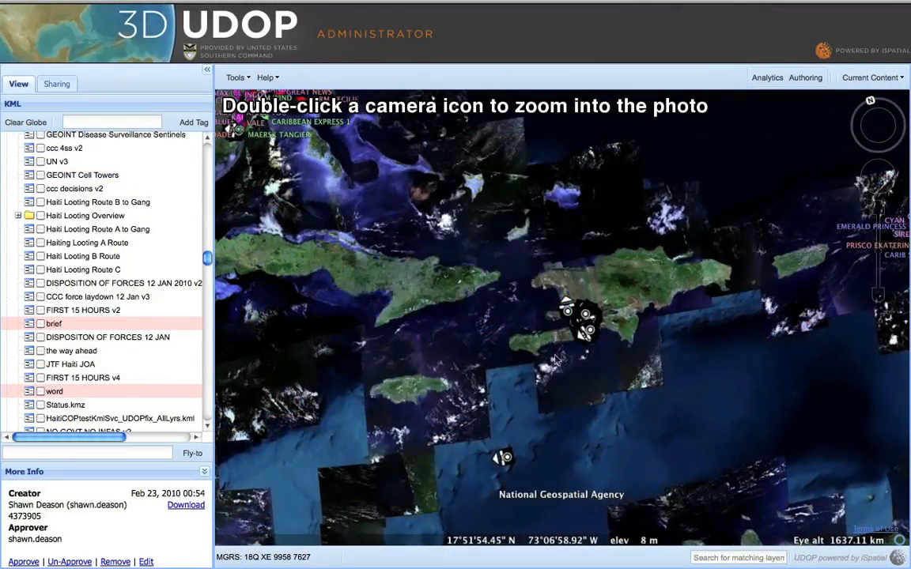
# Zoom in on southern Hispaniola near the photo camera icons.
pyautogui.moveTo(557, 360); pyautogui.dragTo(473, 378)
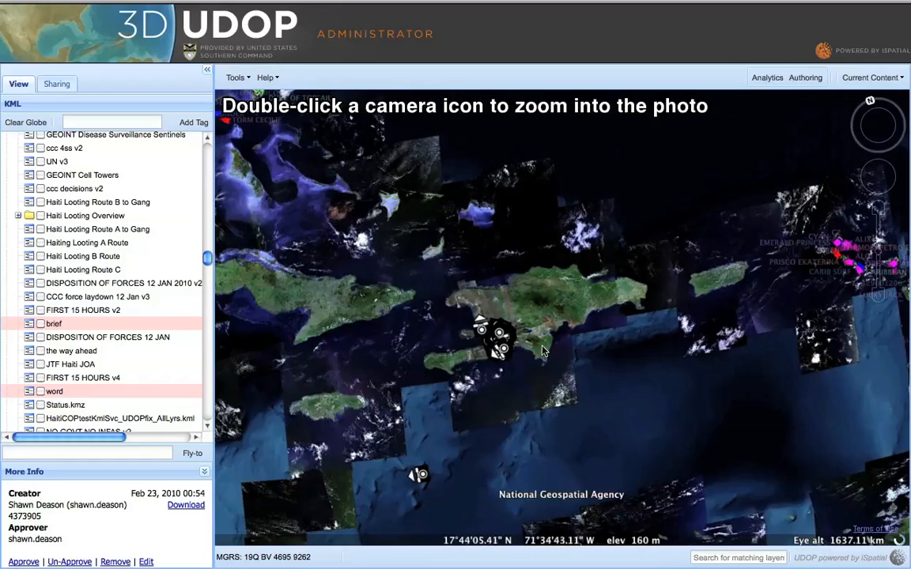
pyautogui.doubleClick(543, 351)
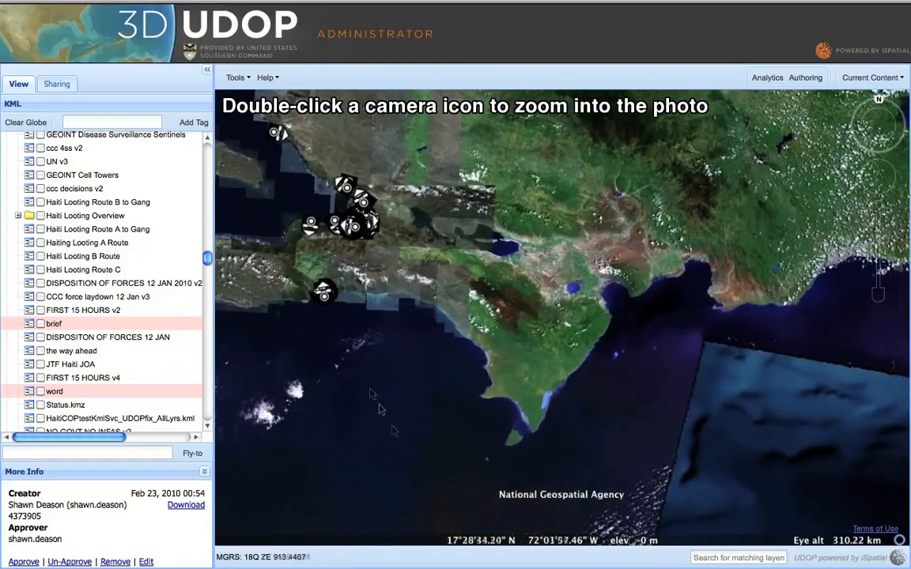
# Look over the KML/KMZ file upload form and close it without uploading.
pyautogui.click(250, 81)
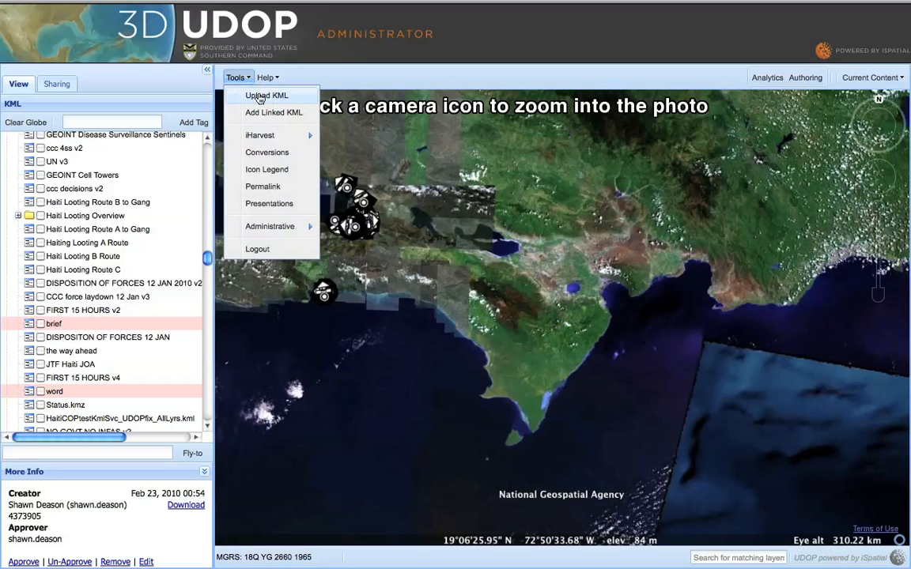
pyautogui.click(259, 96)
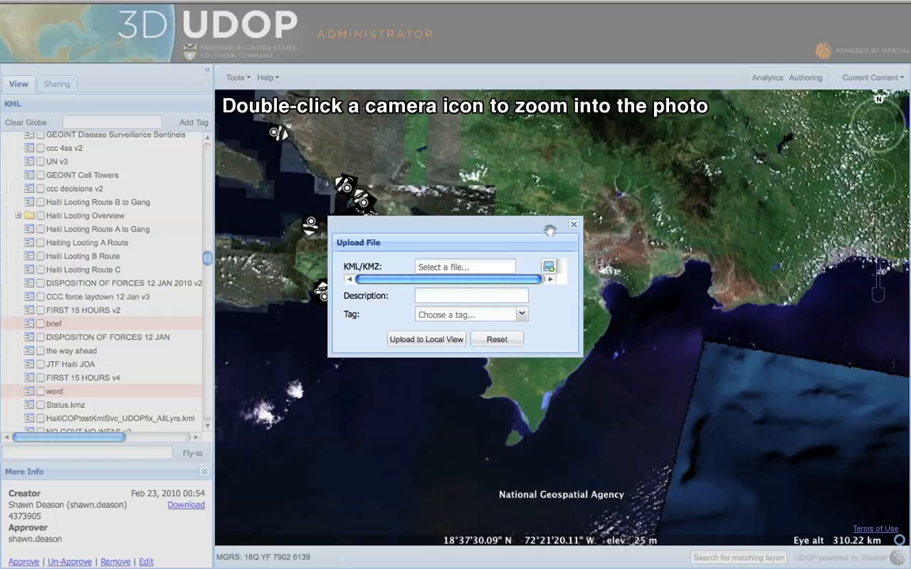
pyautogui.click(574, 227)
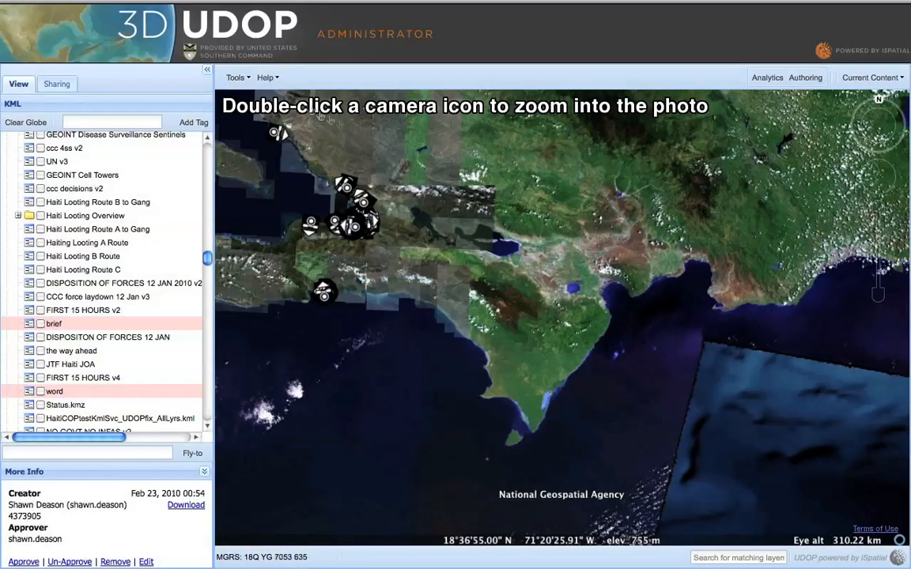
# View the form for adding a linked web KML/KMZ and close it without entering a URL.
pyautogui.click(251, 81)
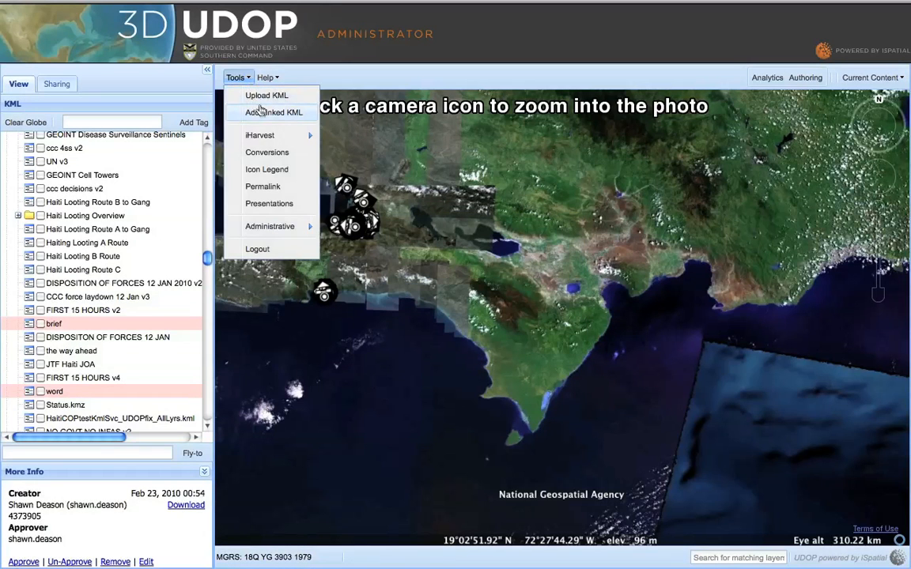
pyautogui.click(261, 113)
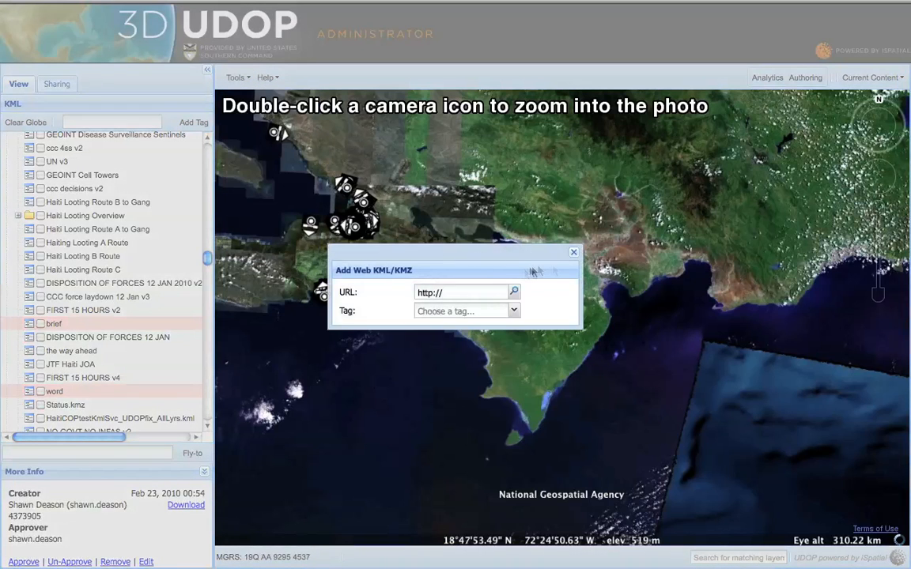
pyautogui.click(572, 255)
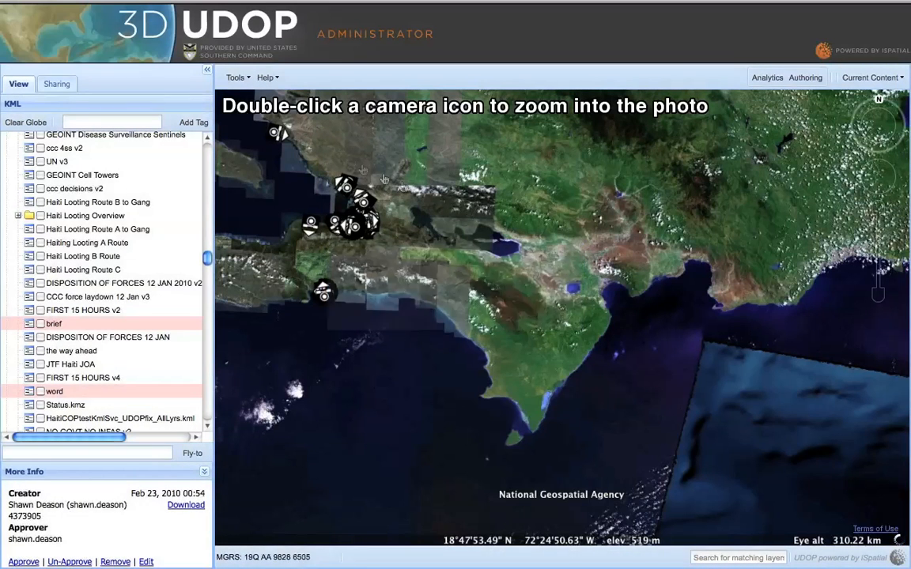
# View the iHarvest list of users with similar interests and close it.
pyautogui.click(247, 79)
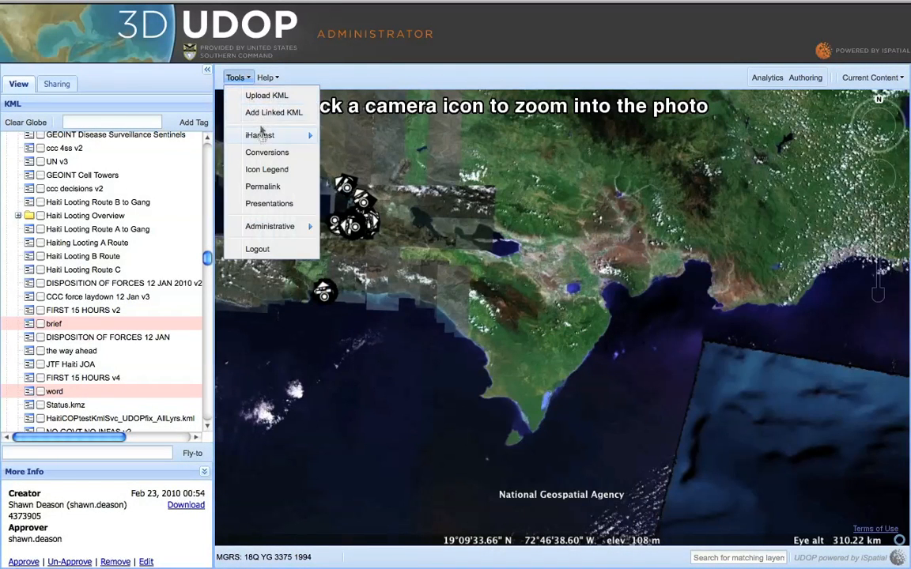
pyautogui.moveTo(286, 138)
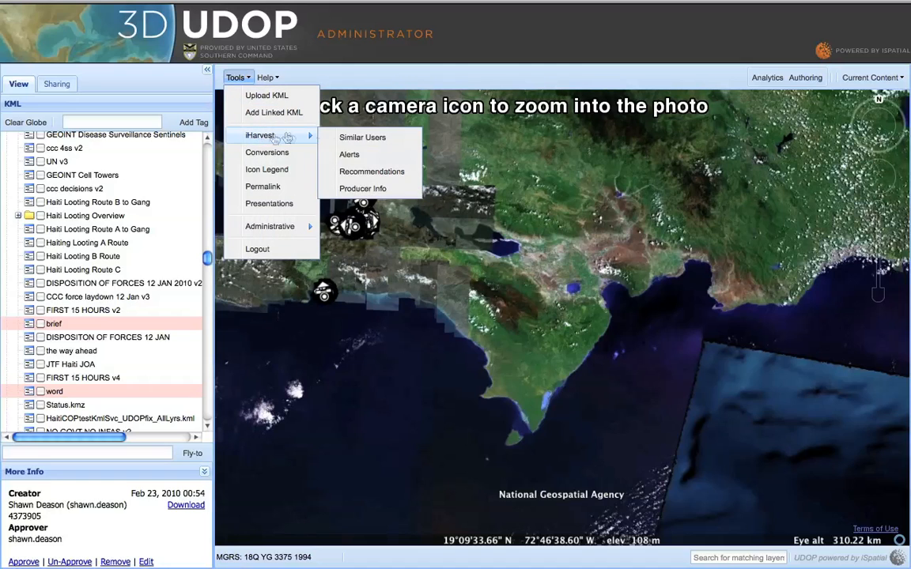
pyautogui.click(355, 139)
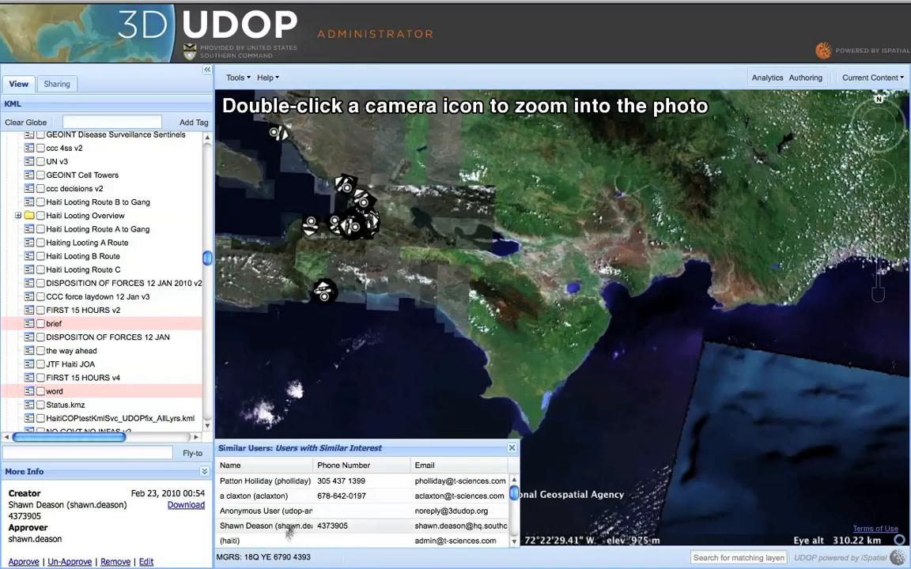
pyautogui.click(511, 450)
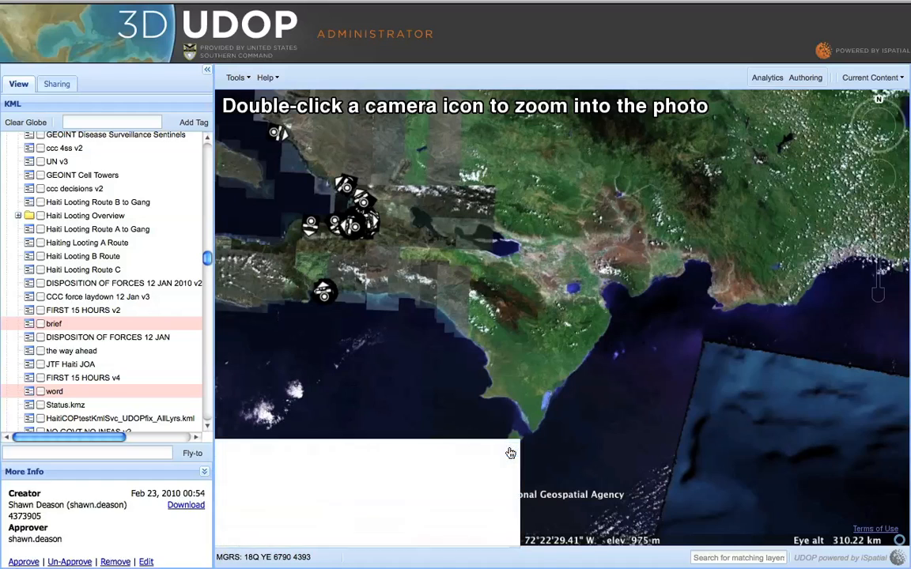
# View the iHarvest alerts list and close it.
pyautogui.click(237, 77)
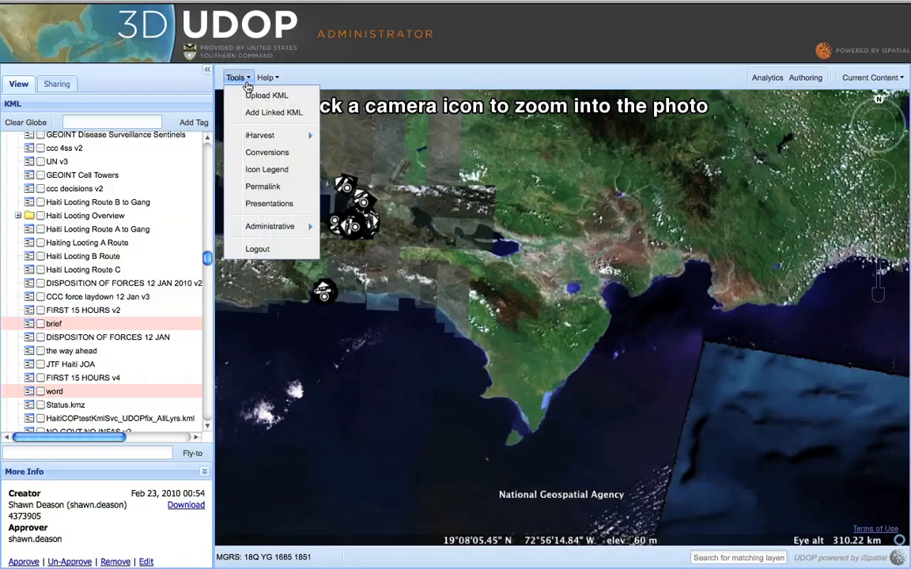
pyautogui.moveTo(315, 142)
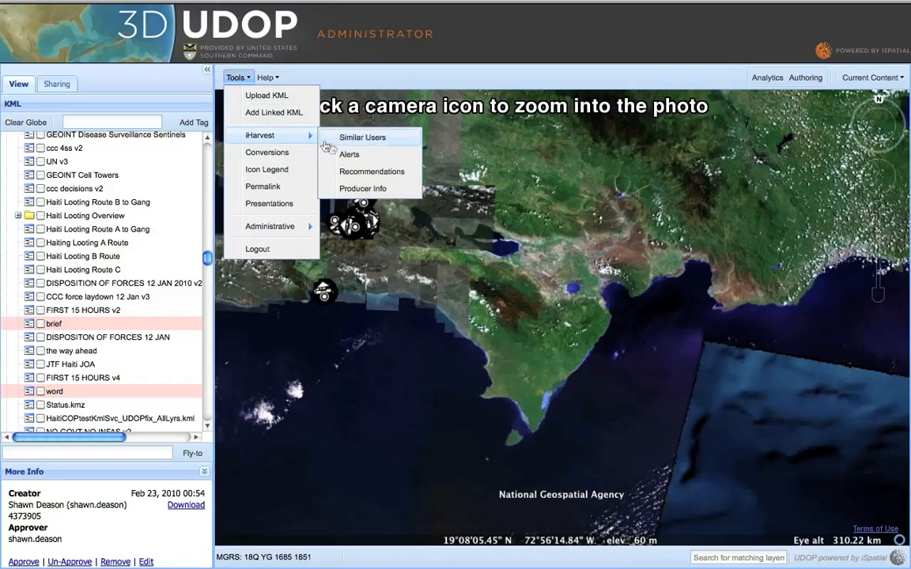
pyautogui.click(354, 158)
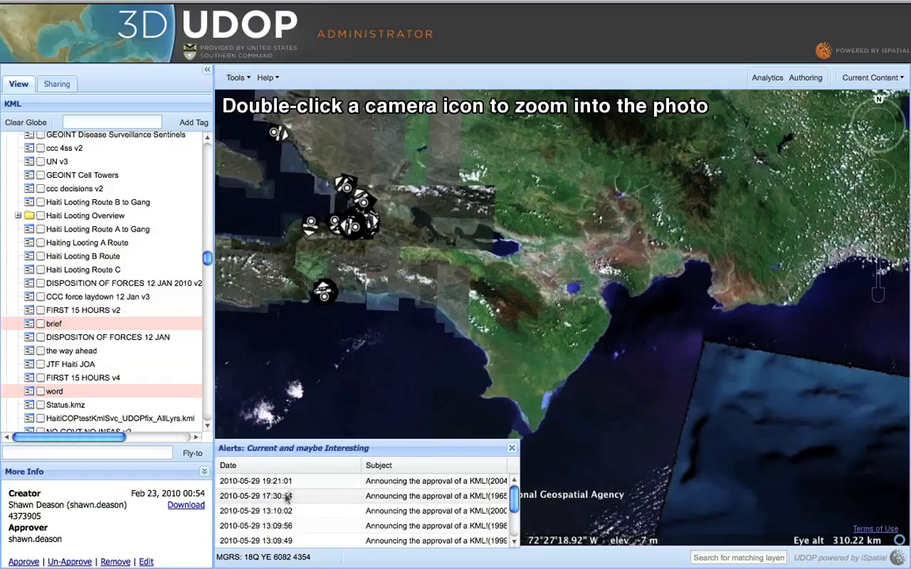
pyautogui.click(511, 449)
# Examine the iHarvest producer information for the current view, including the producer's approved layers, and close it.
pyautogui.click(237, 77)
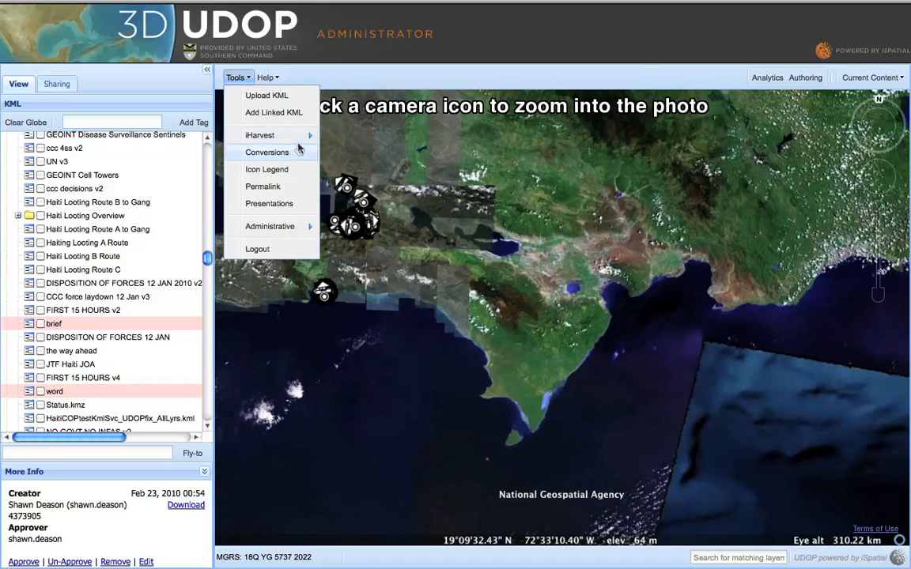
pyautogui.moveTo(310, 139)
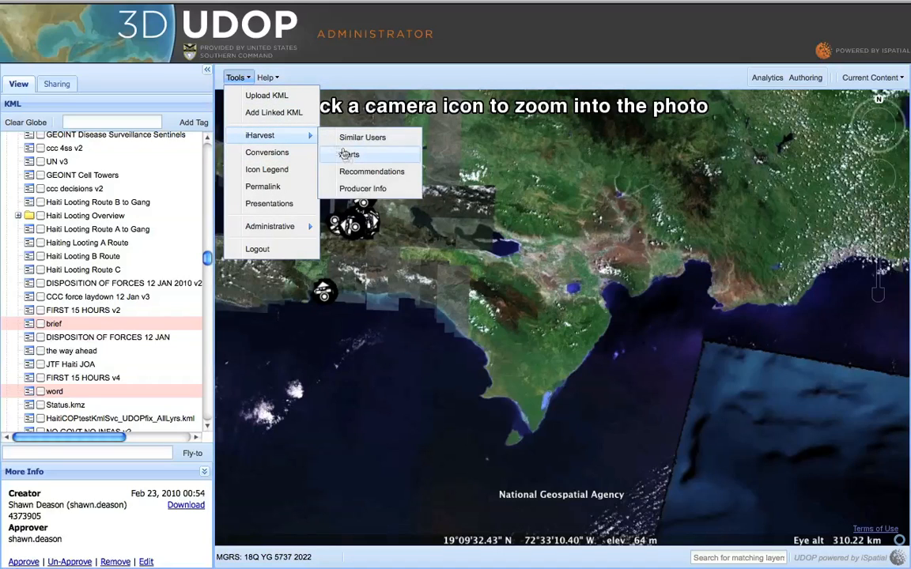
pyautogui.click(385, 189)
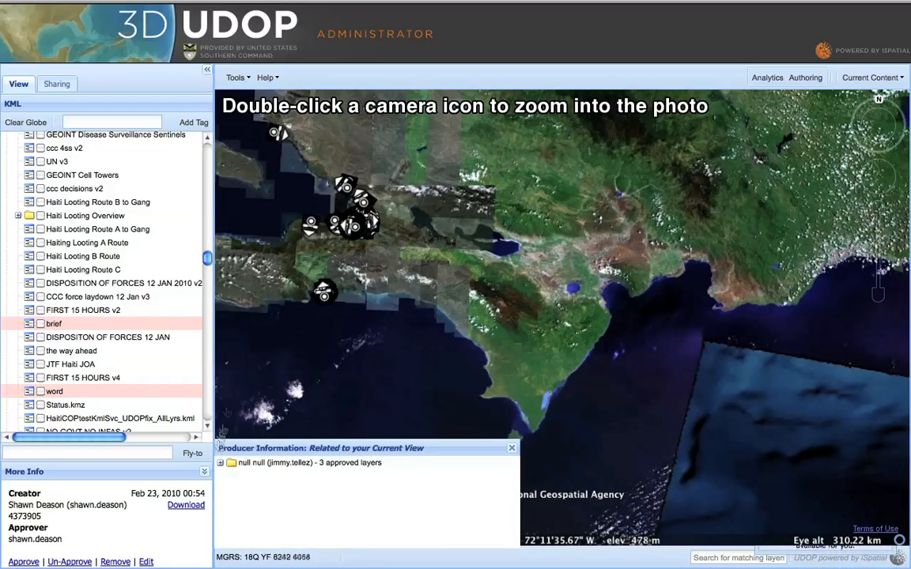
pyautogui.click(222, 464)
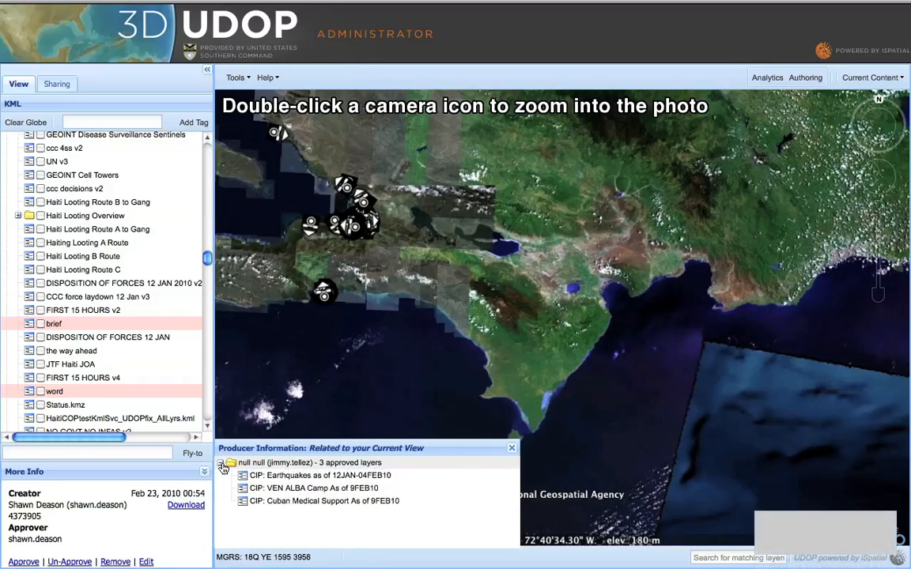
pyautogui.click(222, 464)
pyautogui.click(511, 450)
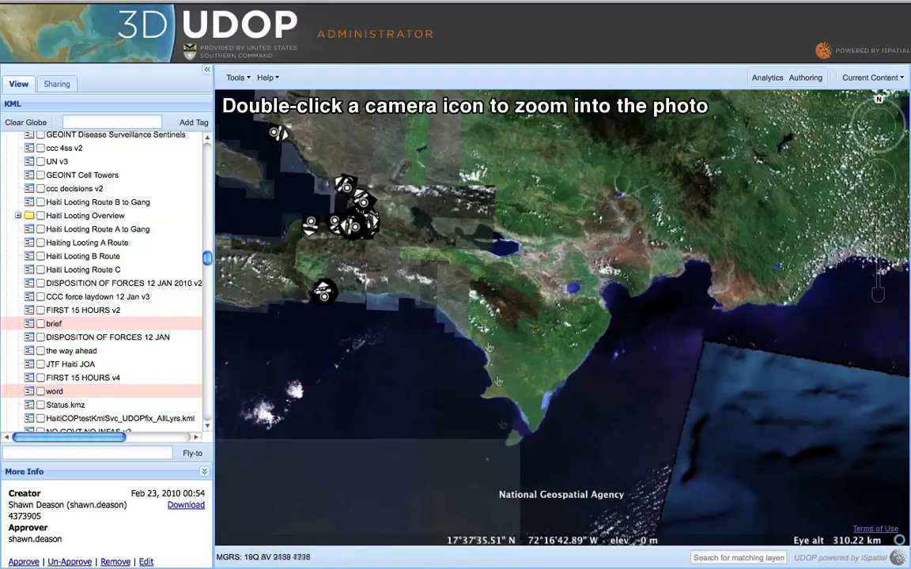
# Explore the coordinate conversion tool with Degrees/Minutes/Seconds as the source type and close it without converting.
pyautogui.click(246, 78)
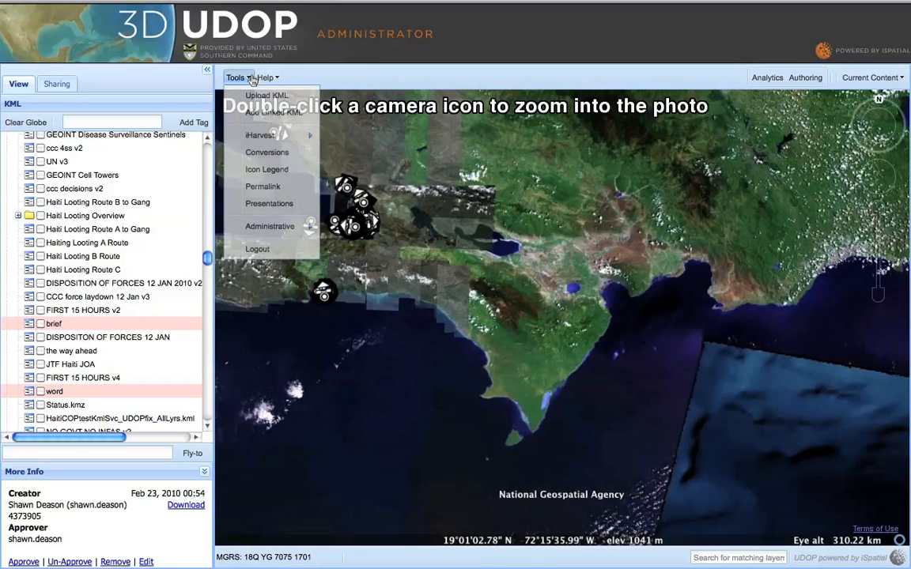
pyautogui.click(256, 155)
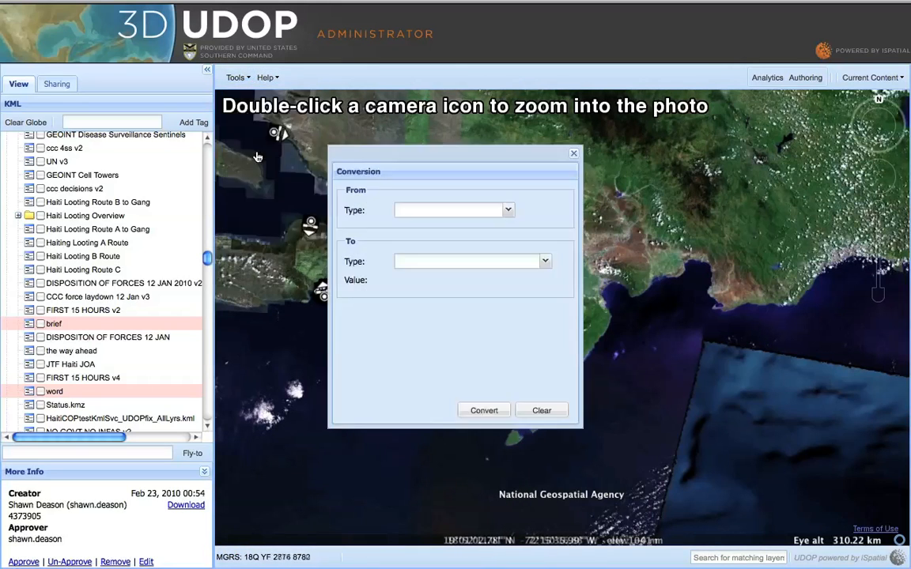
pyautogui.click(507, 218)
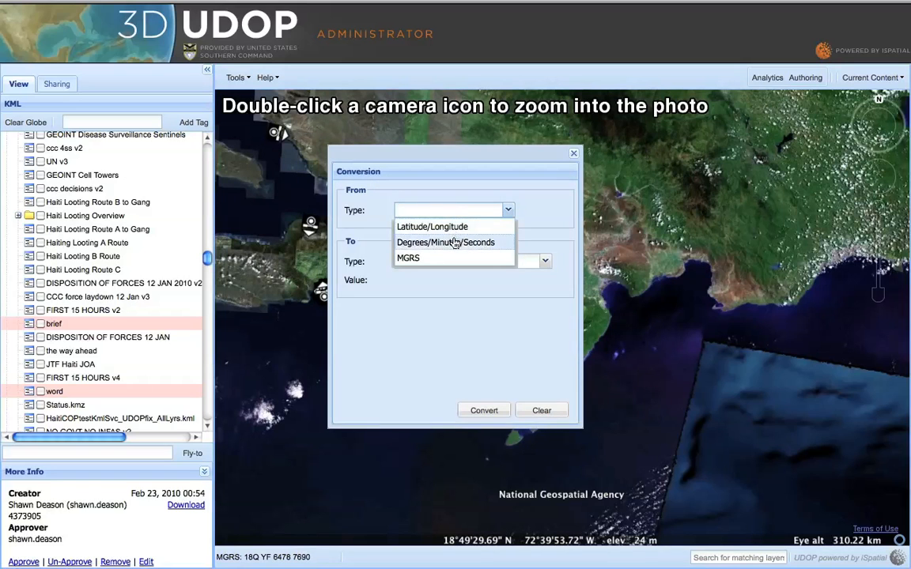
pyautogui.click(453, 240)
pyautogui.click(573, 156)
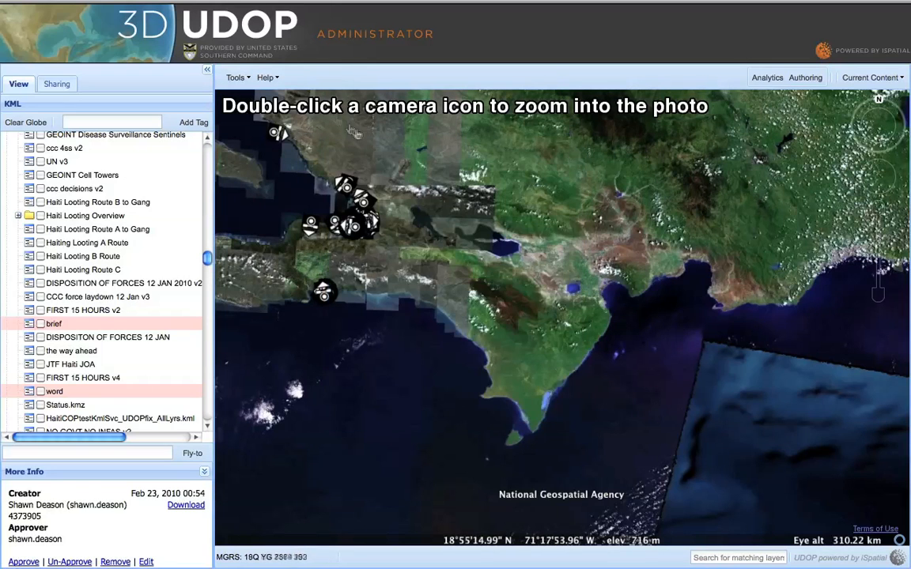
# View the permalink for the current globe view and dismiss it.
pyautogui.click(237, 78)
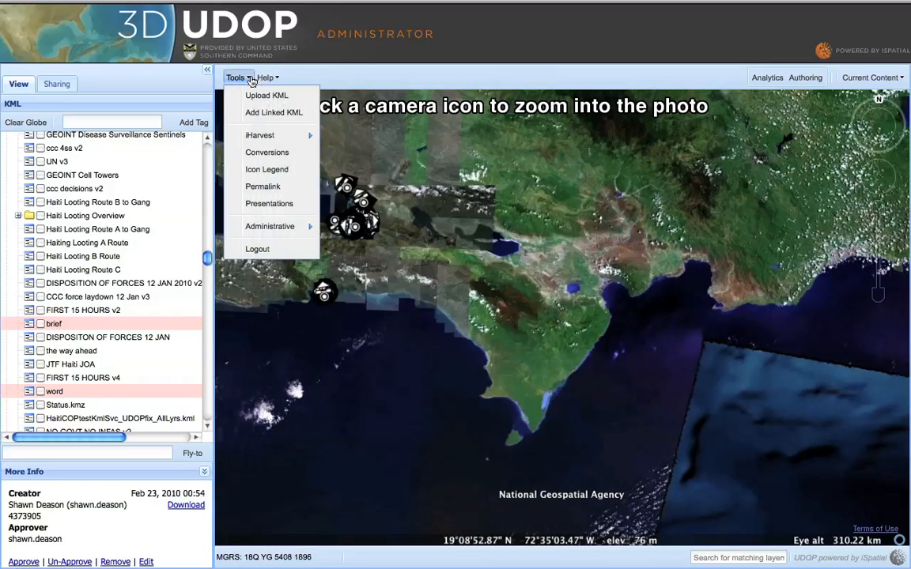
pyautogui.click(263, 187)
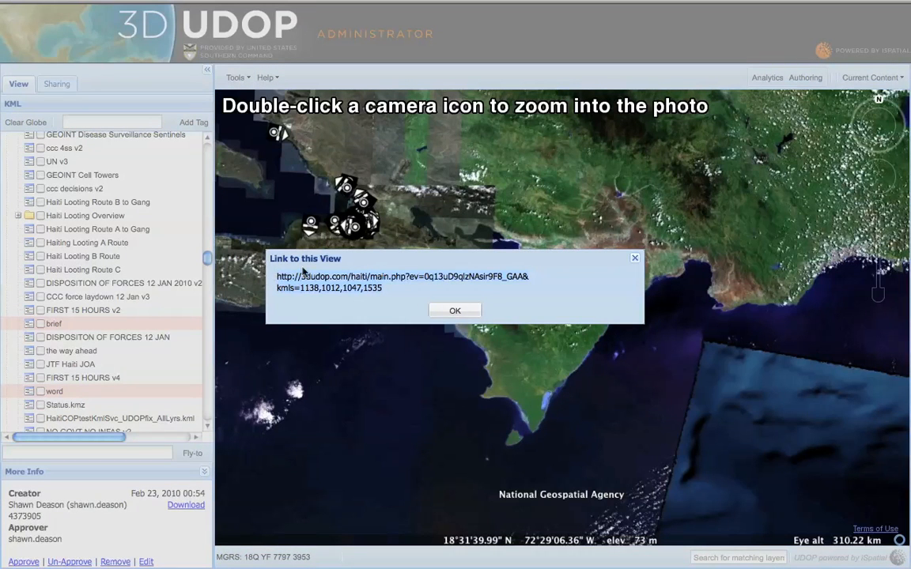
pyautogui.click(455, 311)
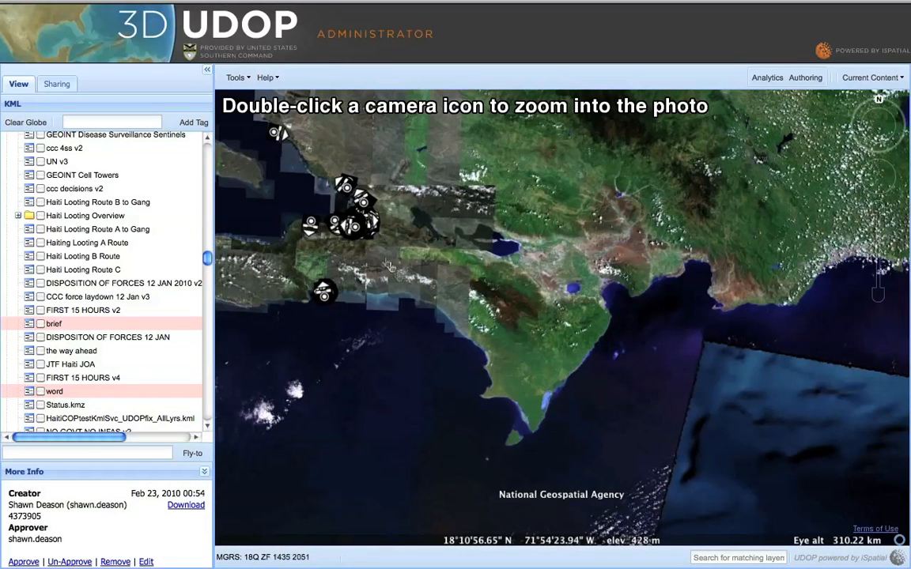
# Load the saved presentation May 4 Demo into the Presentation Builder.
pyautogui.click(250, 81)
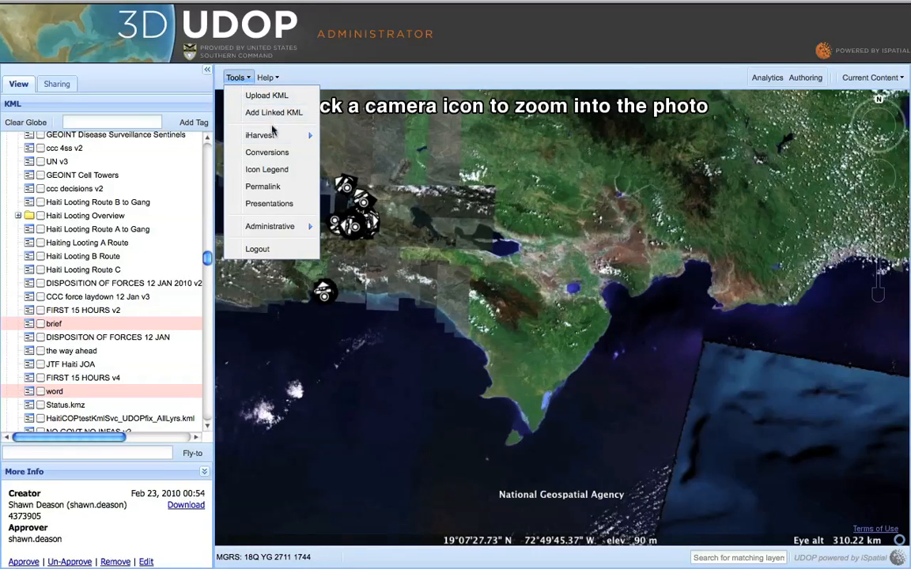
pyautogui.click(277, 204)
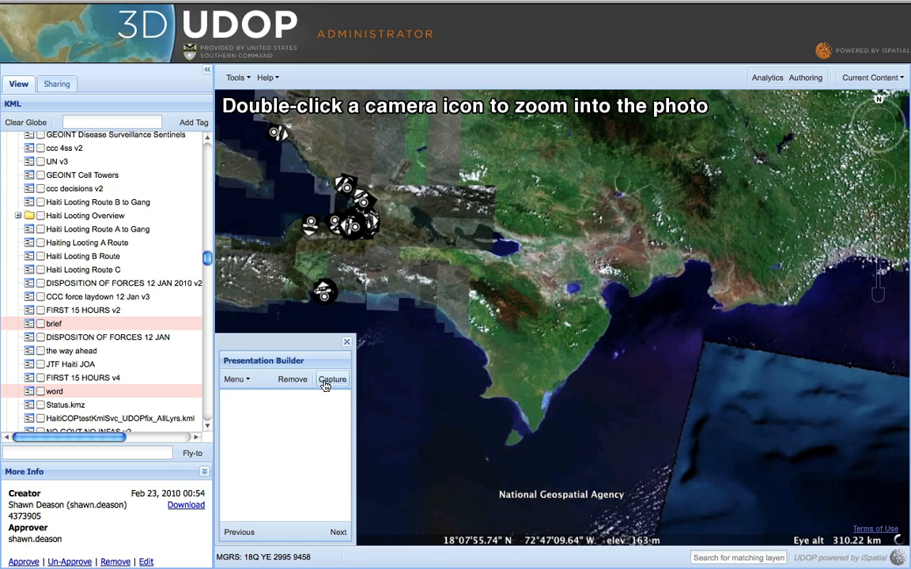
pyautogui.click(236, 381)
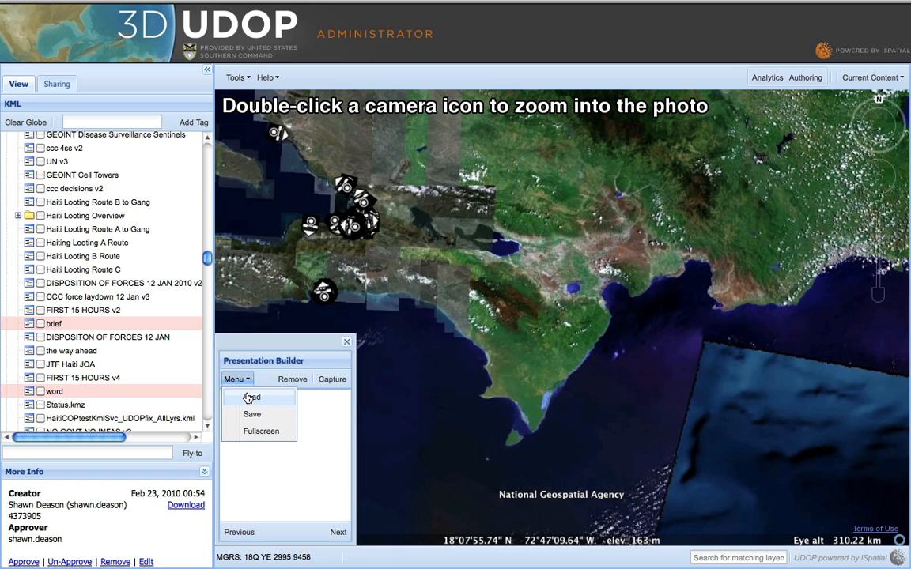
pyautogui.click(249, 398)
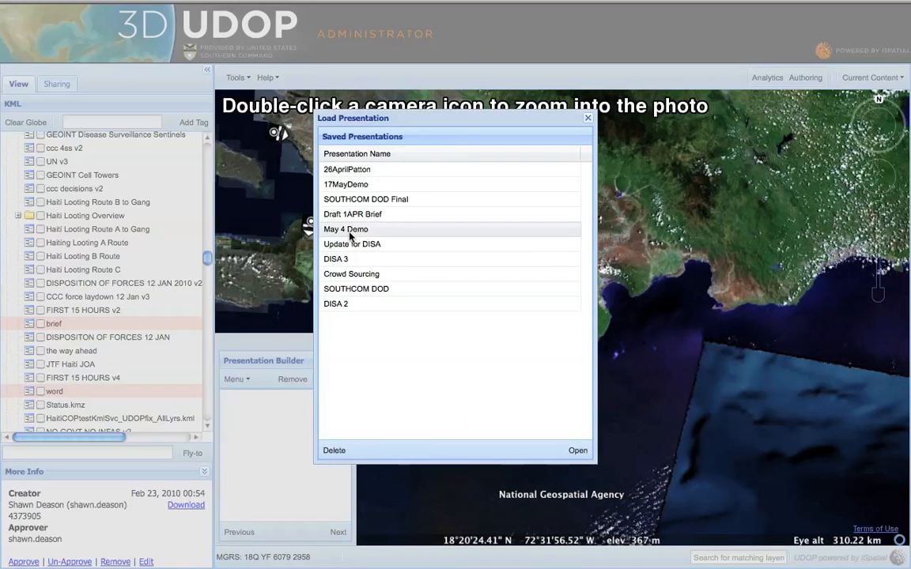
pyautogui.click(350, 232)
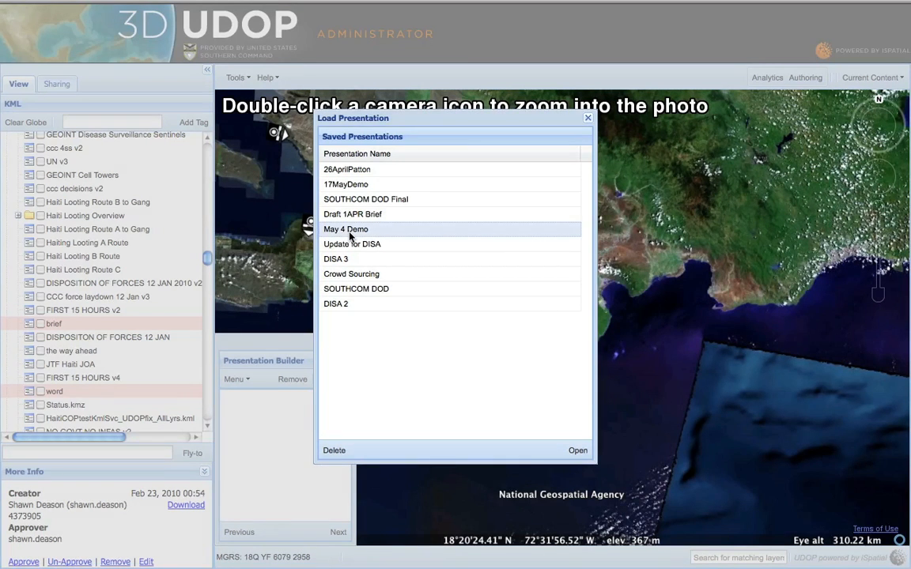
pyautogui.click(577, 452)
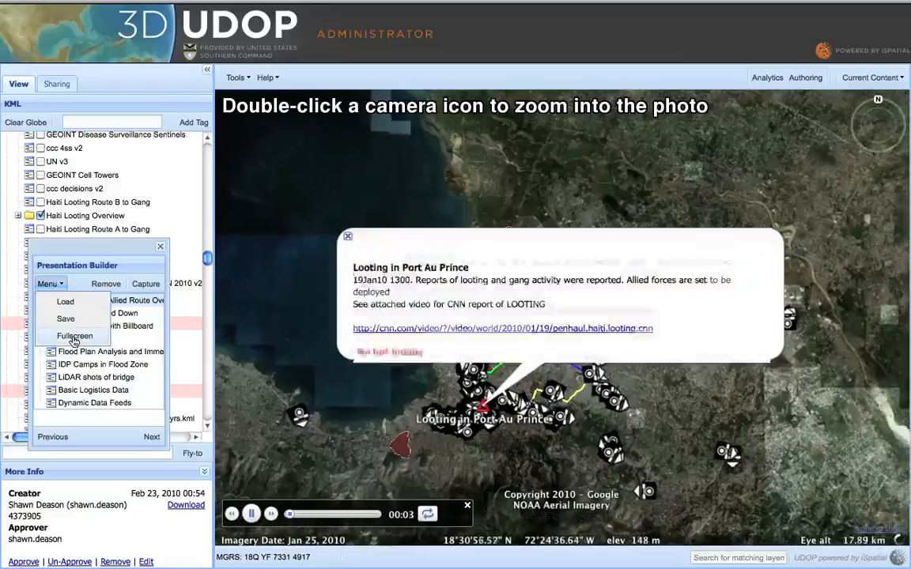
# Run the presentation fullscreen, closing the tour playback controls and advancing to the next scene.
pyautogui.click(74, 336)
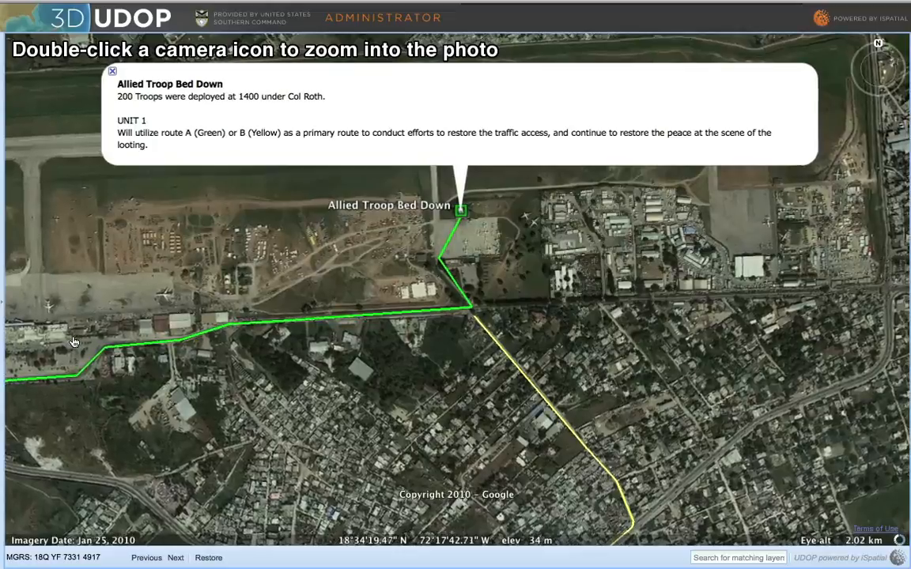
pyautogui.scroll(-10, 74, 342)
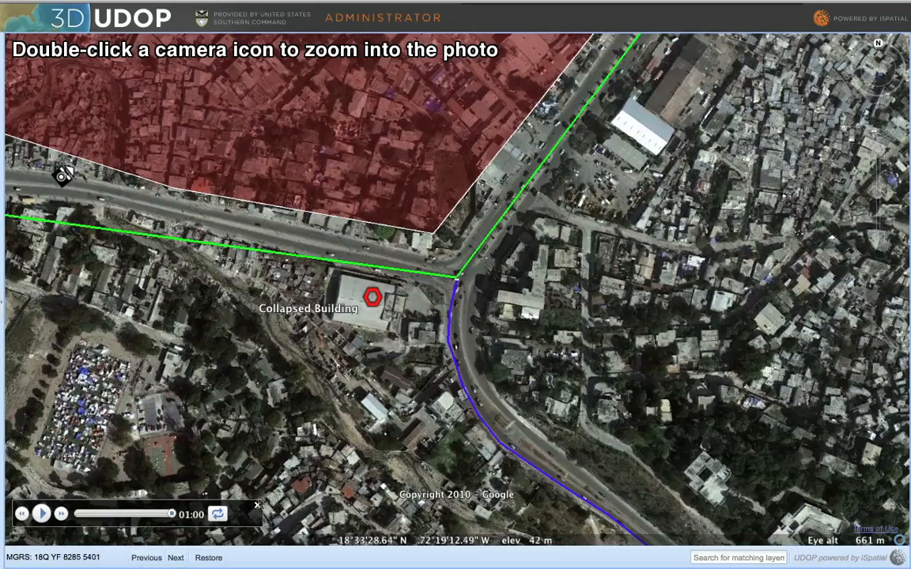
pyautogui.click(257, 506)
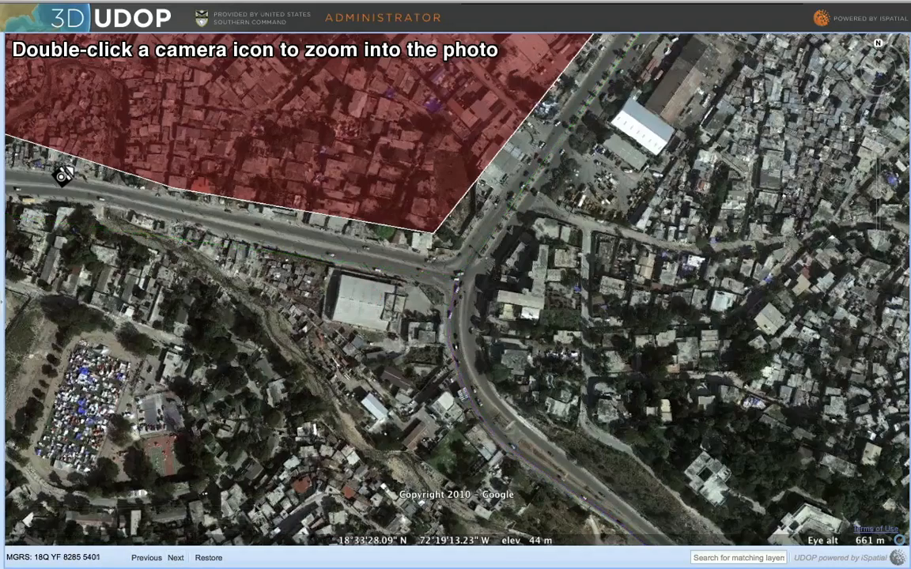
pyautogui.click(175, 559)
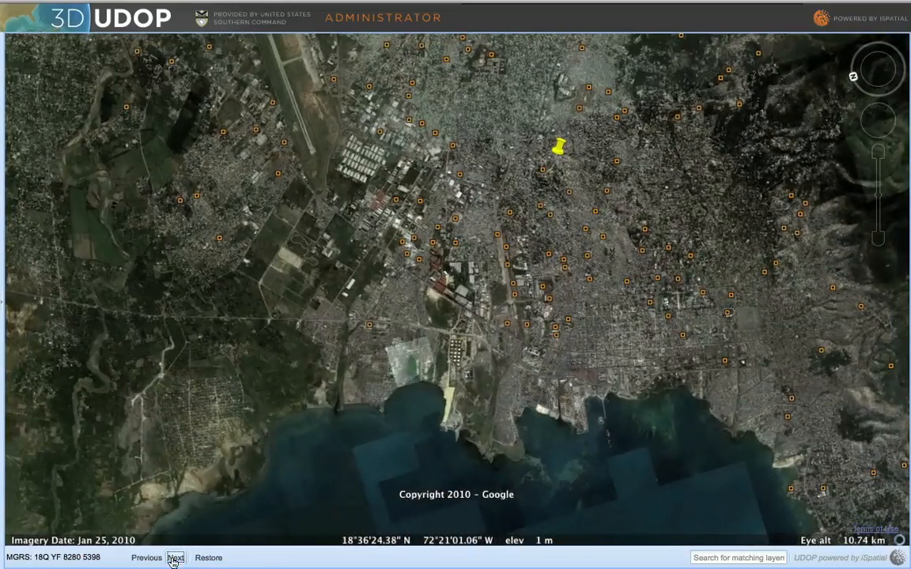
# Leave the fullscreen presentation and open its Allied Troop Bed Down scene.
pyautogui.click(210, 558)
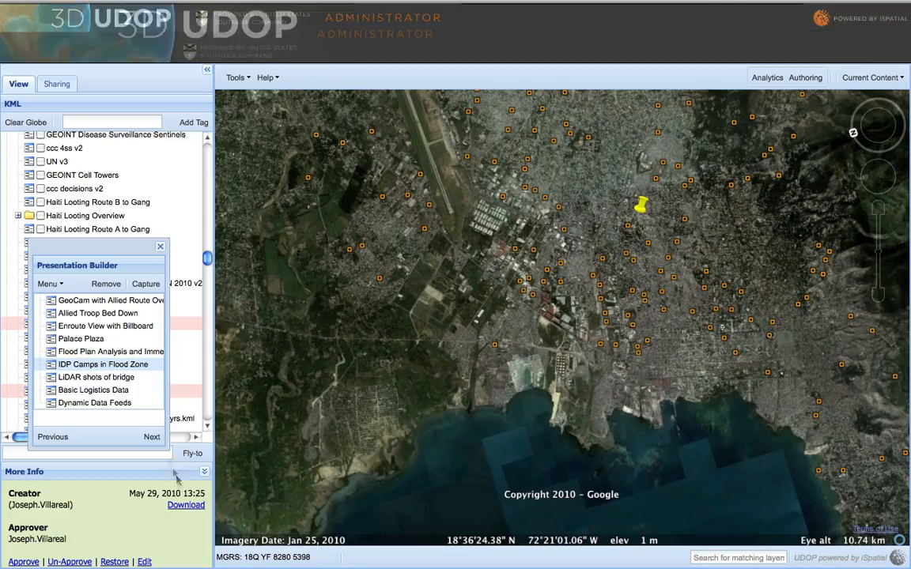
pyautogui.click(107, 315)
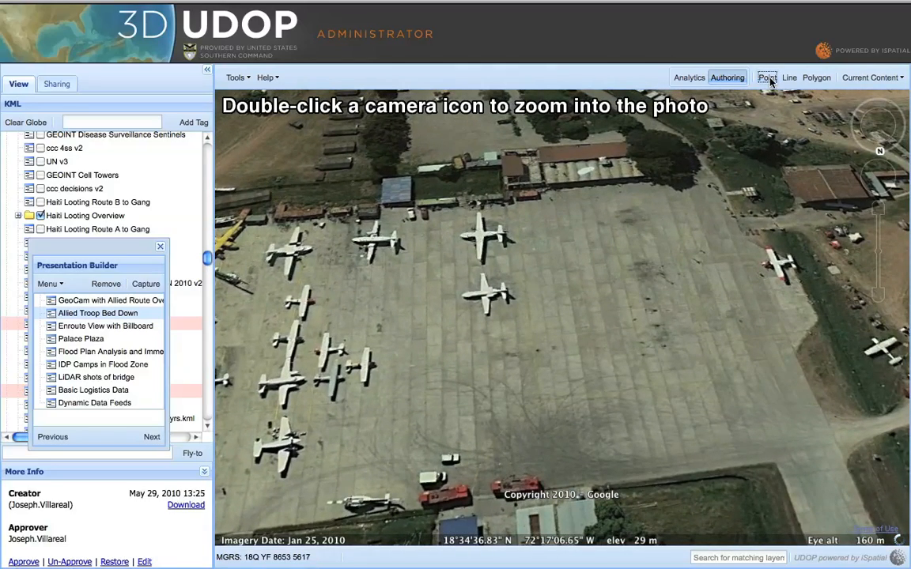
# Place a point at the apron's northeast corner in group Water Distro, titled Distro Point Southwest, with the Standard Icons water.png symbol.
pyautogui.click(696, 184)
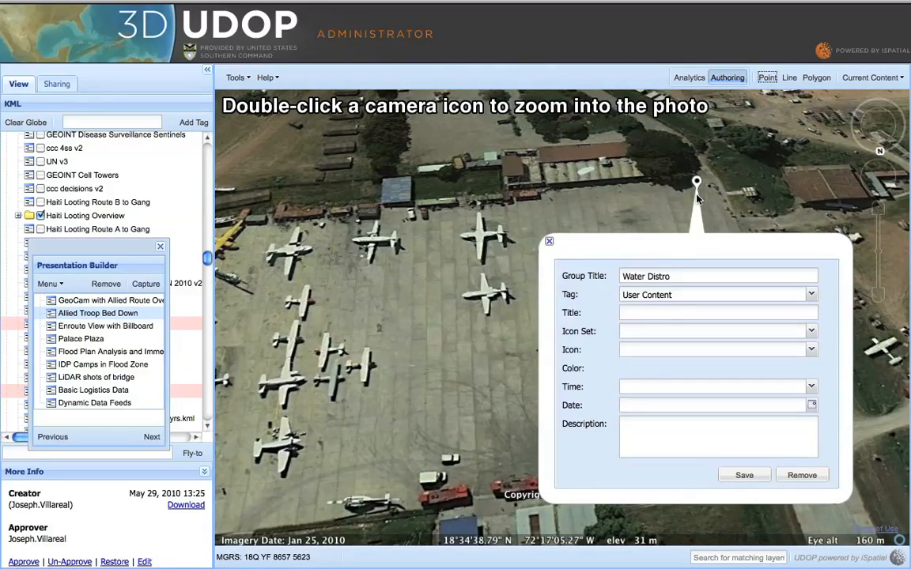
pyautogui.write('Distro')
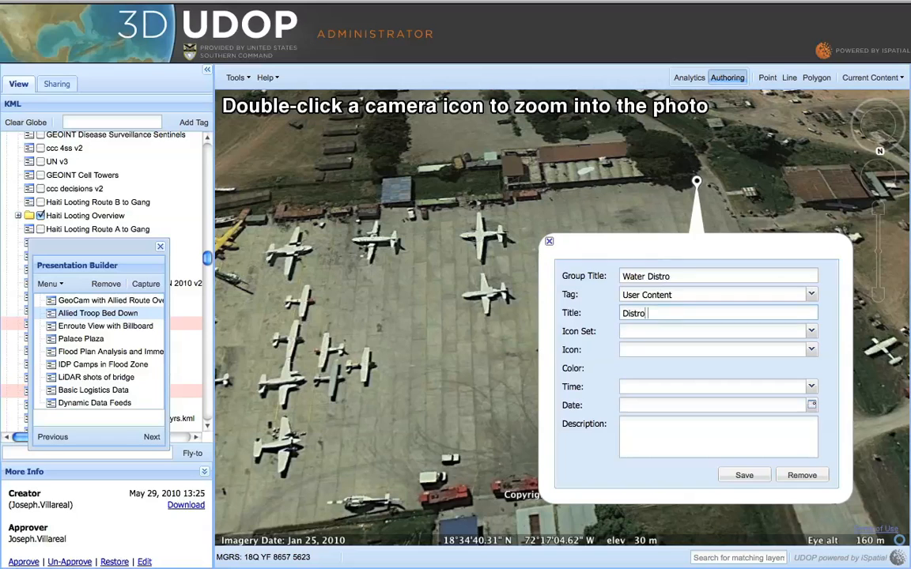
pyautogui.write(' Point Southwest')
pyautogui.click(813, 333)
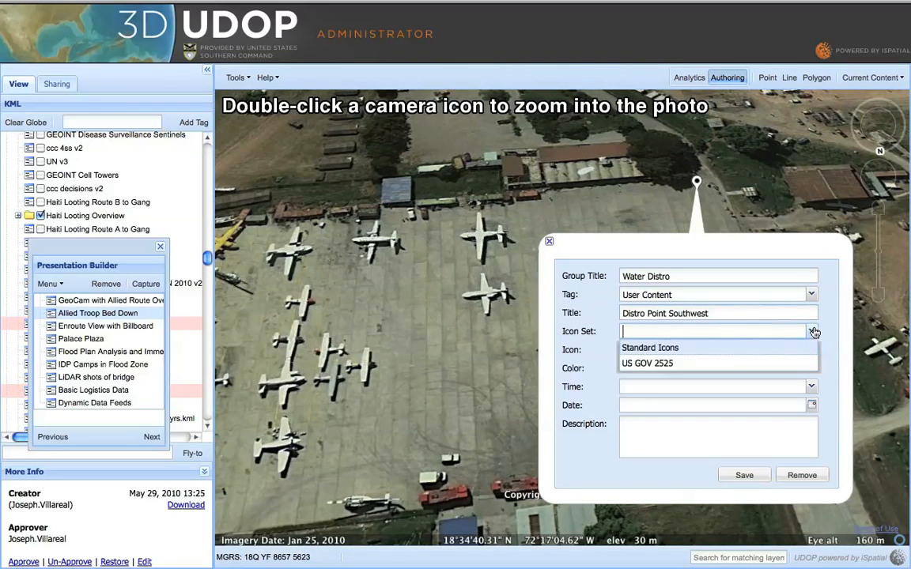
pyautogui.click(728, 355)
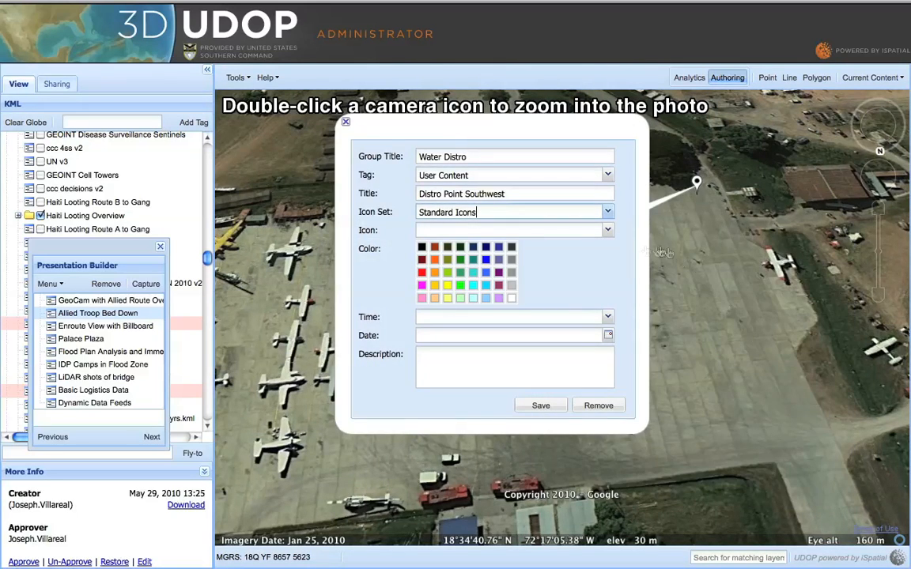
pyautogui.click(609, 232)
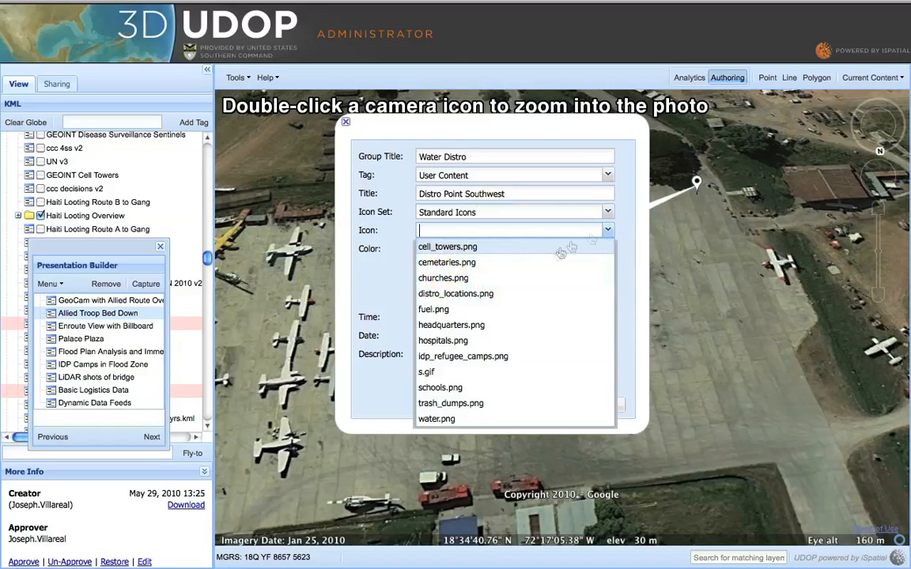
pyautogui.click(443, 423)
# Give the point time 02:45, date 05/29/2010 and a description beginning "1 of 4", and save it.
pyautogui.click(608, 319)
pyautogui.click(431, 506)
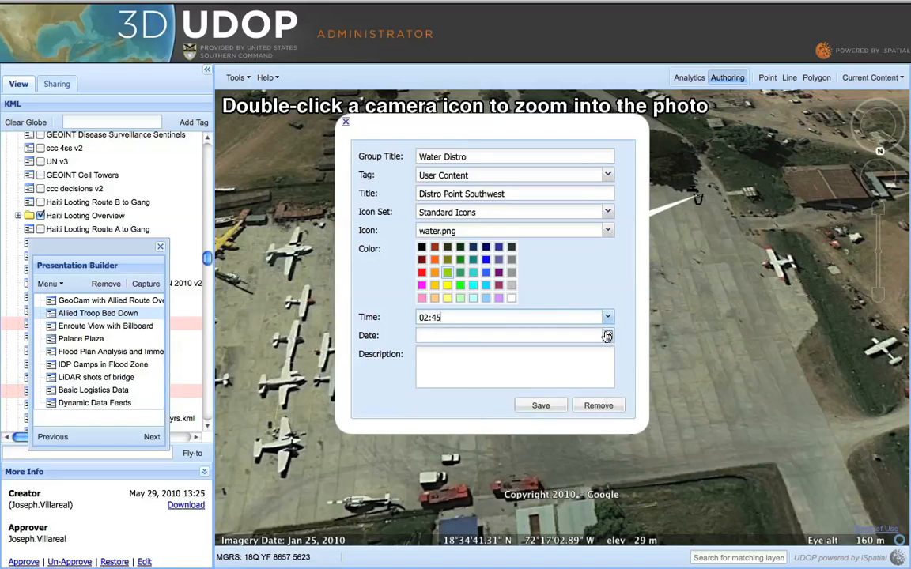
pyautogui.click(608, 335)
pyautogui.click(532, 437)
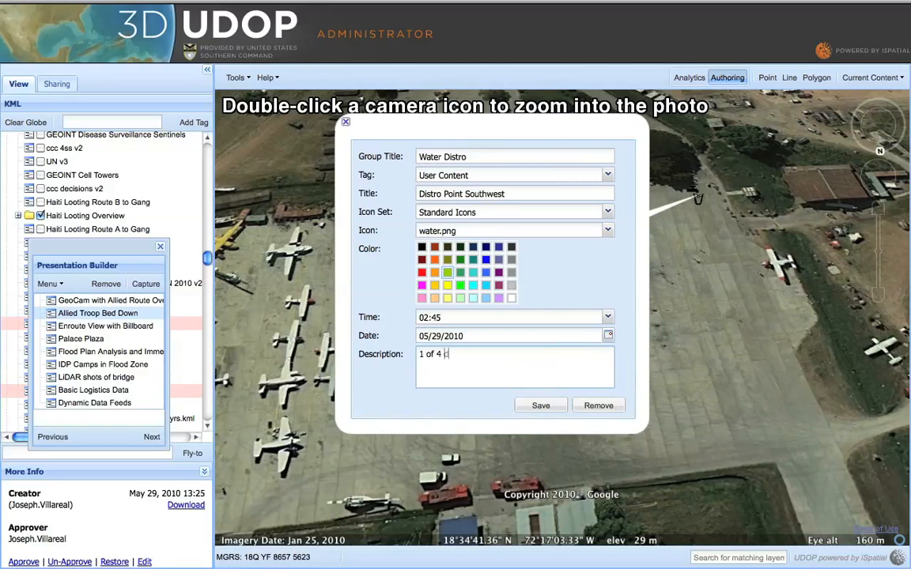
pyautogui.click(537, 408)
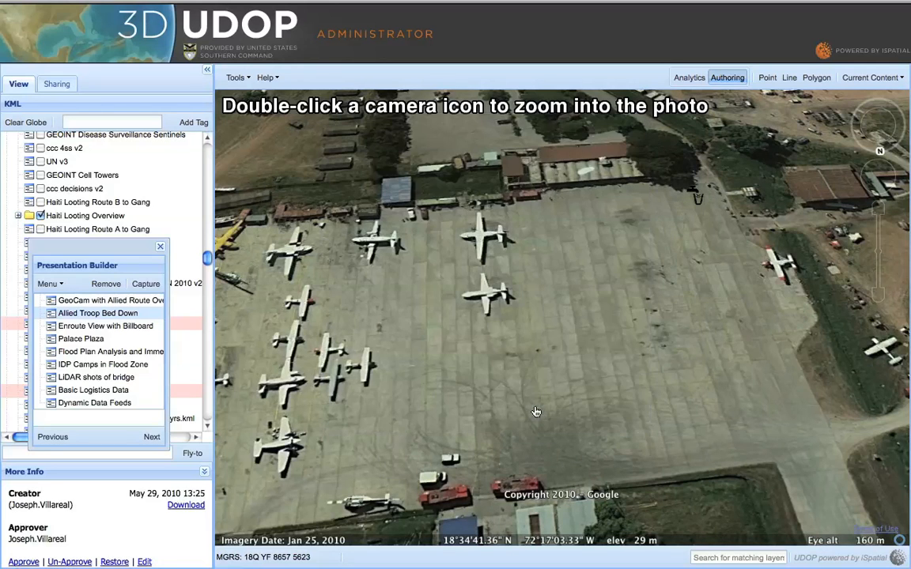
# Add a second point near the apron's southeast corner, titled Point 2, with the Standard Icons water.png symbol, and save it.
pyautogui.click(767, 78)
pyautogui.click(790, 407)
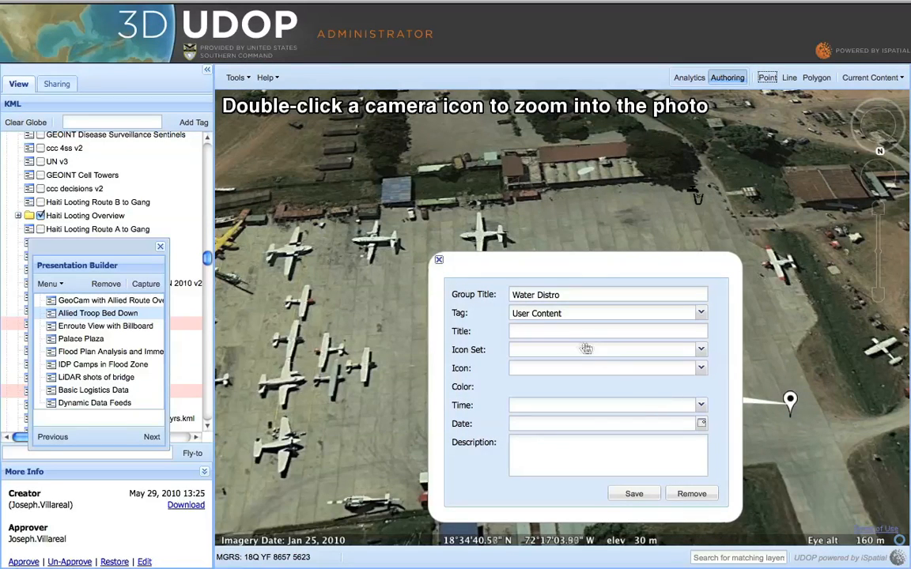
pyautogui.click(702, 351)
pyautogui.click(534, 366)
pyautogui.click(701, 319)
pyautogui.click(545, 507)
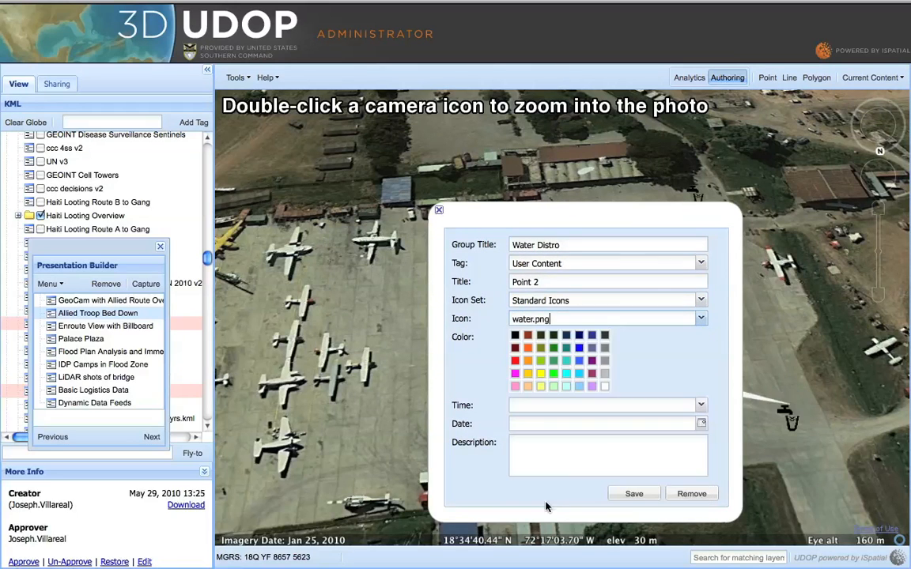
pyautogui.click(633, 494)
# Draw a four-cornered polygon over the eastern apron, title it Entire Water Distro Area, color it cyan and save it.
pyautogui.click(816, 78)
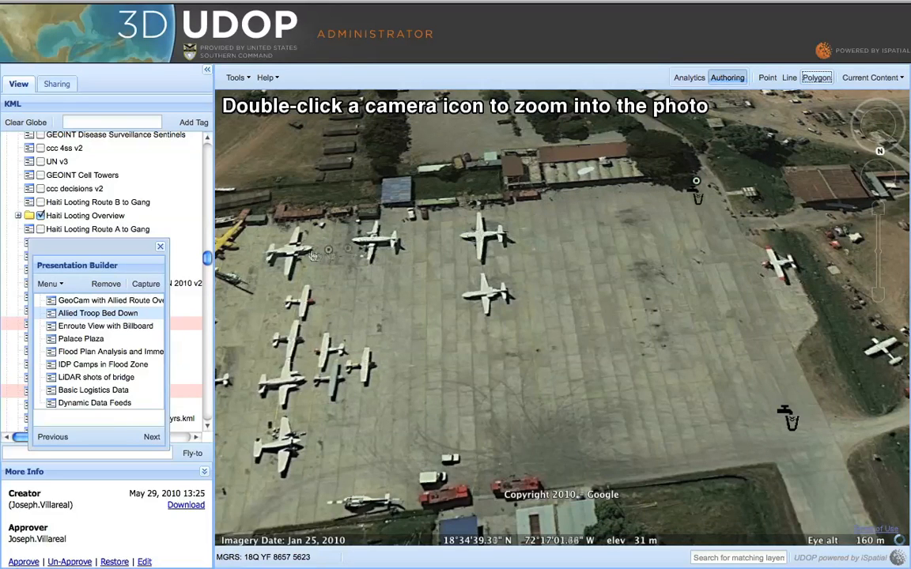
pyautogui.click(425, 201)
pyautogui.click(442, 492)
pyautogui.click(850, 453)
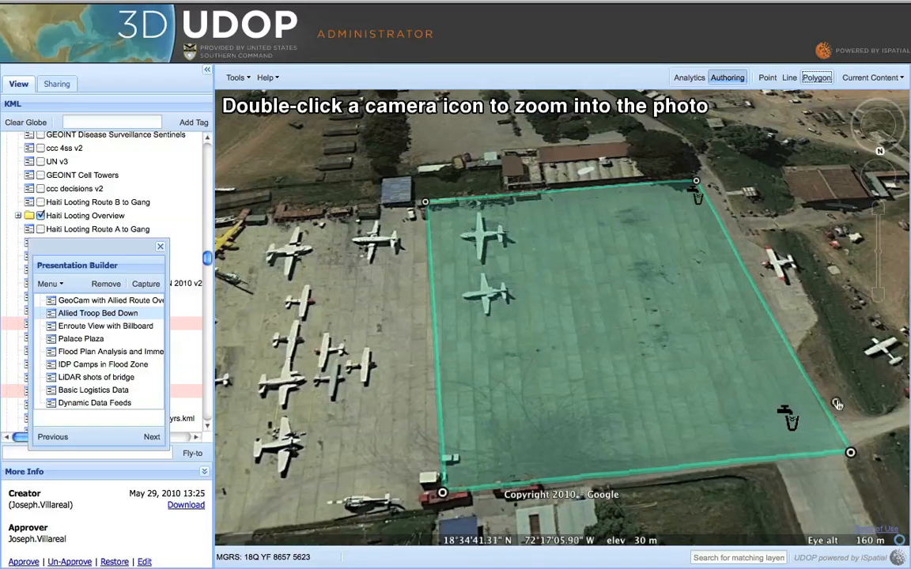
pyautogui.doubleClick(850, 453)
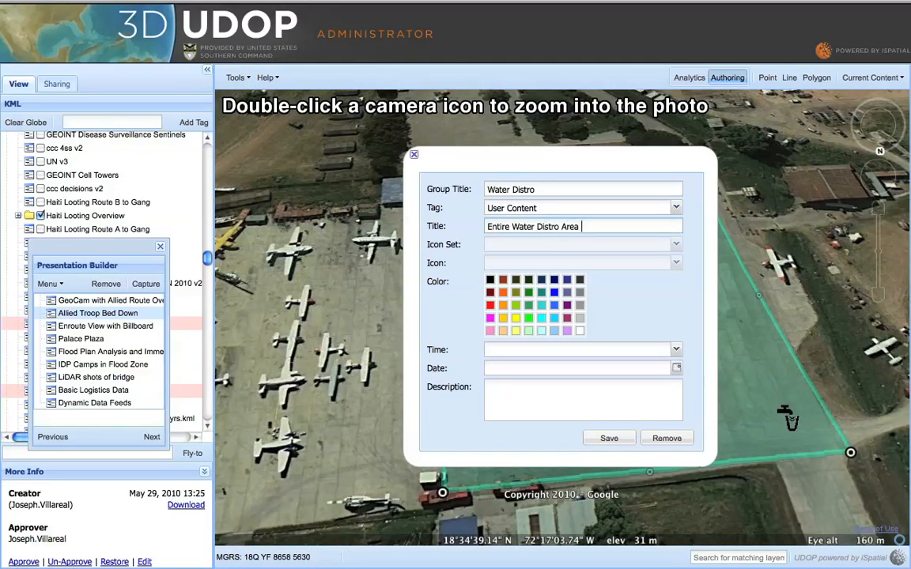
pyautogui.click(541, 318)
pyautogui.click(609, 438)
# Draw a line from the polygon's southeast corner along the dirt track to the main road in the northeast.
pyautogui.moveTo(803, 321); pyautogui.dragTo(802, 194, button='right')
pyautogui.moveTo(858, 277); pyautogui.dragTo(617, 285)
pyautogui.moveTo(617, 285); pyautogui.dragTo(617, 210, button='right')
pyautogui.moveTo(617, 210); pyautogui.dragTo(576, 262)
pyautogui.click(789, 77)
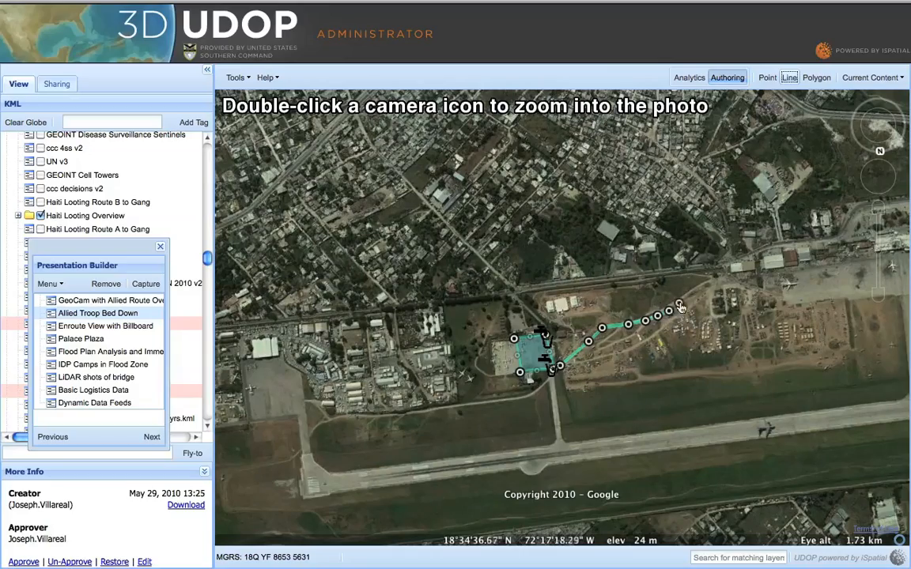
pyautogui.click(732, 268)
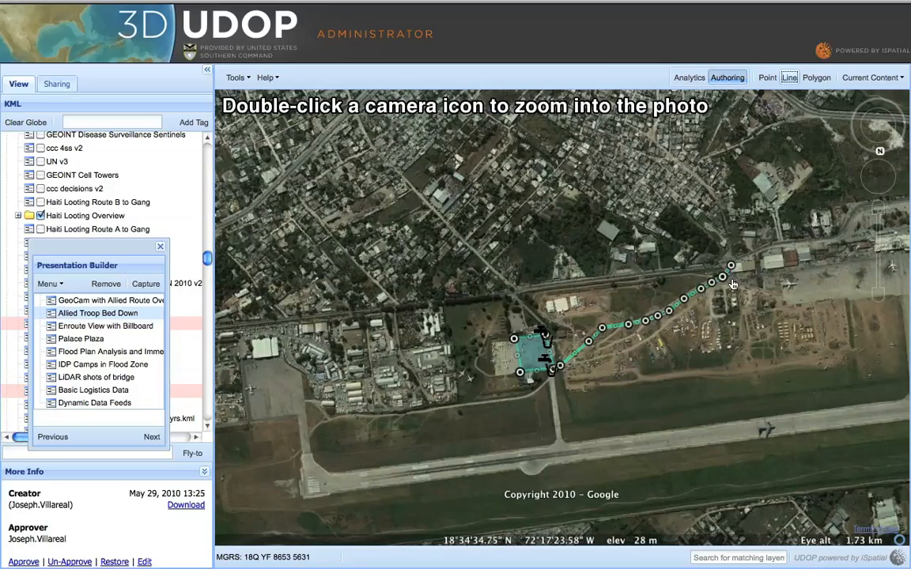
# Give the new line a title beginning with Exit, color it yellow and save its attributes.
pyautogui.moveTo(668, 294); pyautogui.dragTo(668, 230, button='right')
pyautogui.moveTo(670, 317); pyautogui.dragTo(575, 340)
pyautogui.moveTo(575, 338); pyautogui.dragTo(577, 451, button='right')
pyautogui.moveTo(487, 305); pyautogui.dragTo(556, 323)
pyautogui.moveTo(556, 323); pyautogui.dragTo(622, 399, button='right')
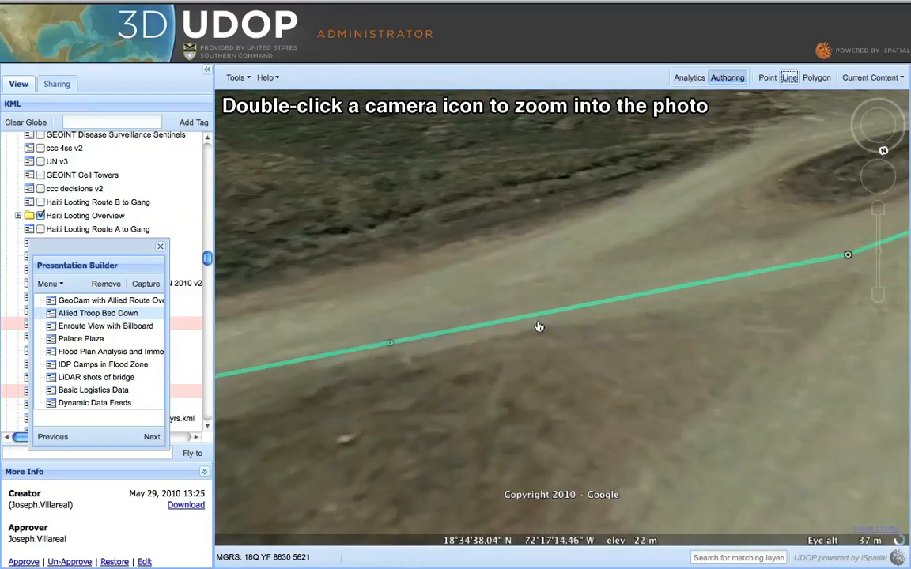
pyautogui.doubleClick(540, 324)
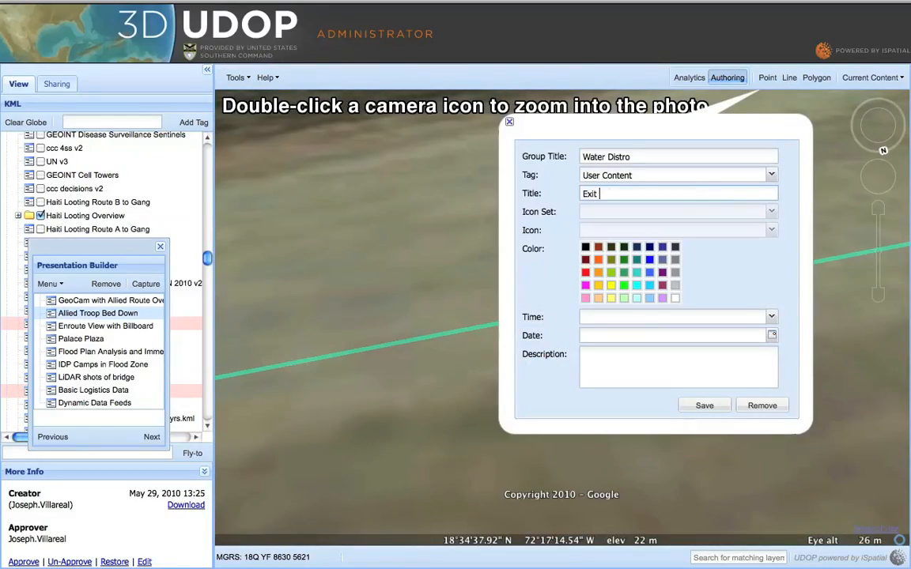
pyautogui.click(617, 287)
pyautogui.click(705, 406)
# Draw a line from the main road to the first water point, title it Entrance route to water, color it blue and save it.
pyautogui.scroll(-10, 655, 274)
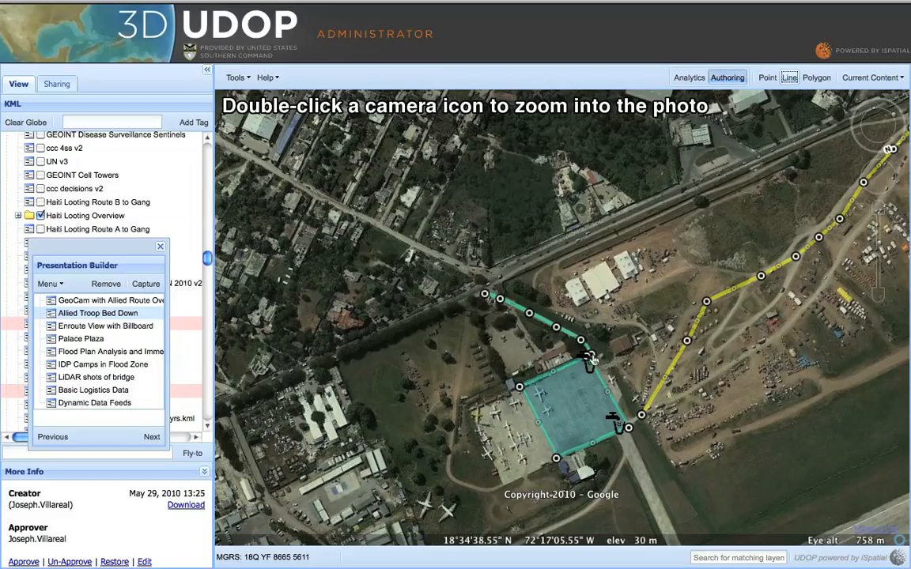
pyautogui.doubleClick(560, 364)
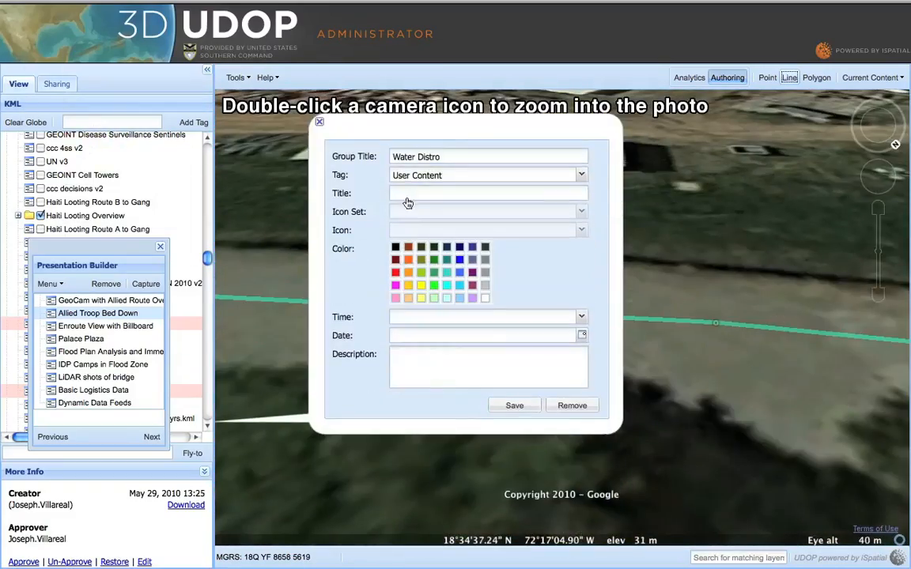
pyautogui.click(411, 191)
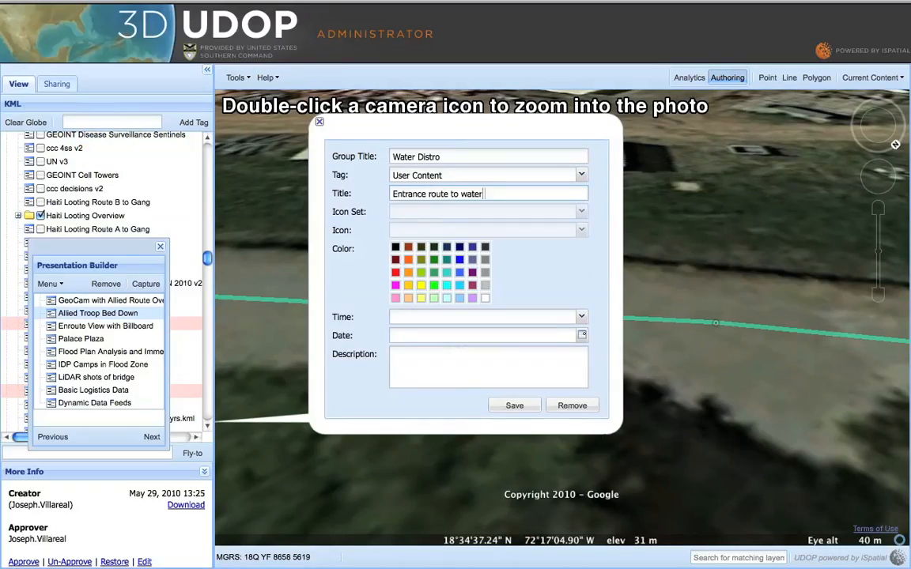
pyautogui.click(460, 260)
pyautogui.click(528, 405)
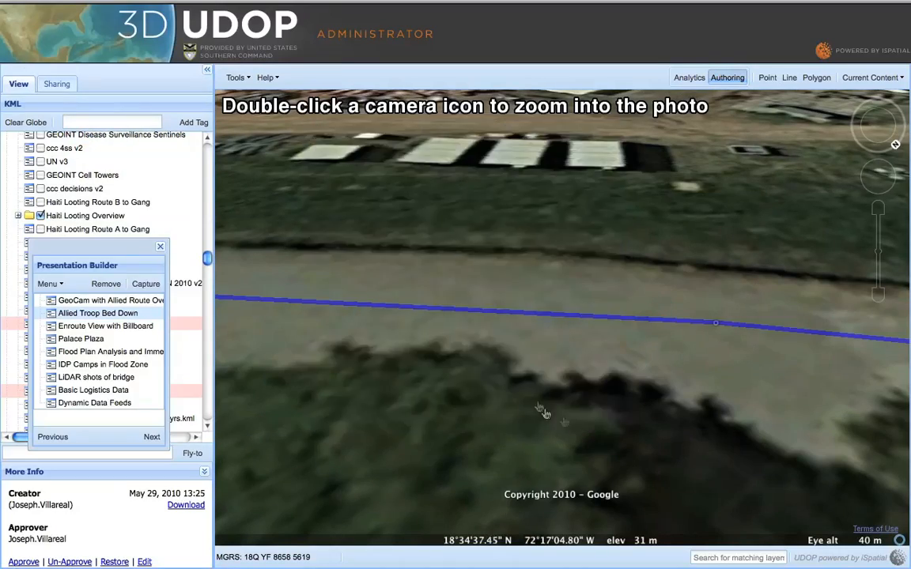
# Save all of the authored Water Distro content.
pyautogui.scroll(-10, 722, 325)
pyautogui.moveTo(727, 305); pyautogui.dragTo(478, 321)
pyautogui.moveTo(690, 331); pyautogui.dragTo(700, 415, button='middle')
pyautogui.click(899, 80)
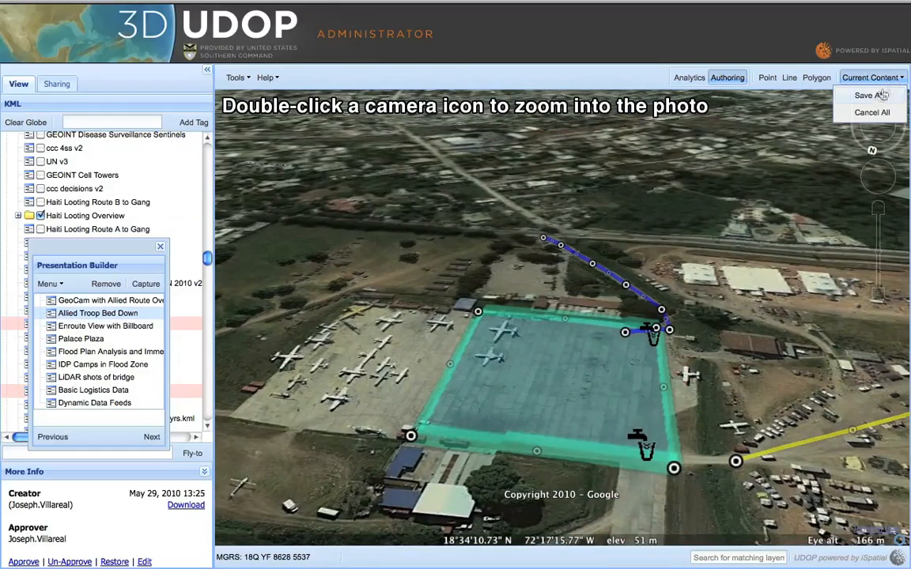
pyautogui.click(870, 96)
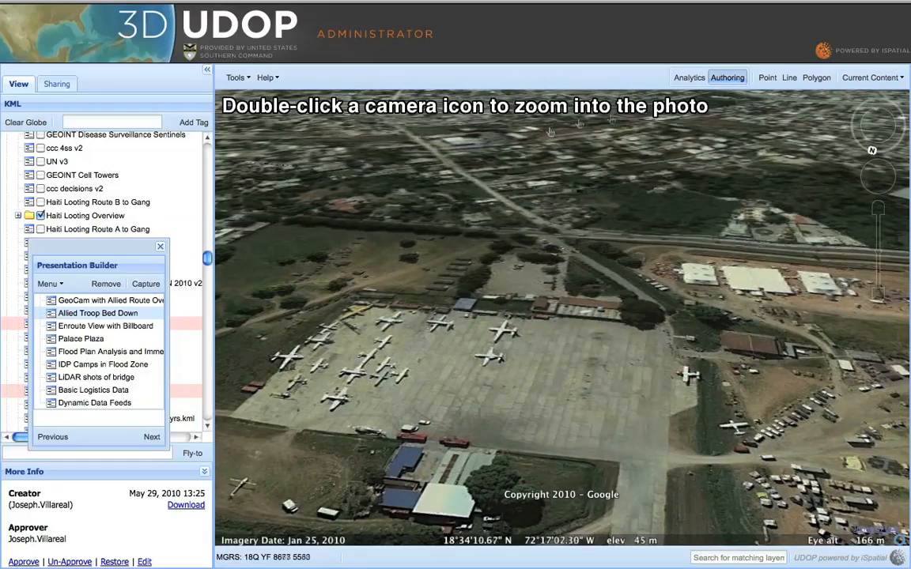
# Move the Presentation Builder over the map, open the Enroute View with Billboard scene and zoom into its billboard photo.
pyautogui.moveTo(145, 250); pyautogui.dragTo(355, 146)
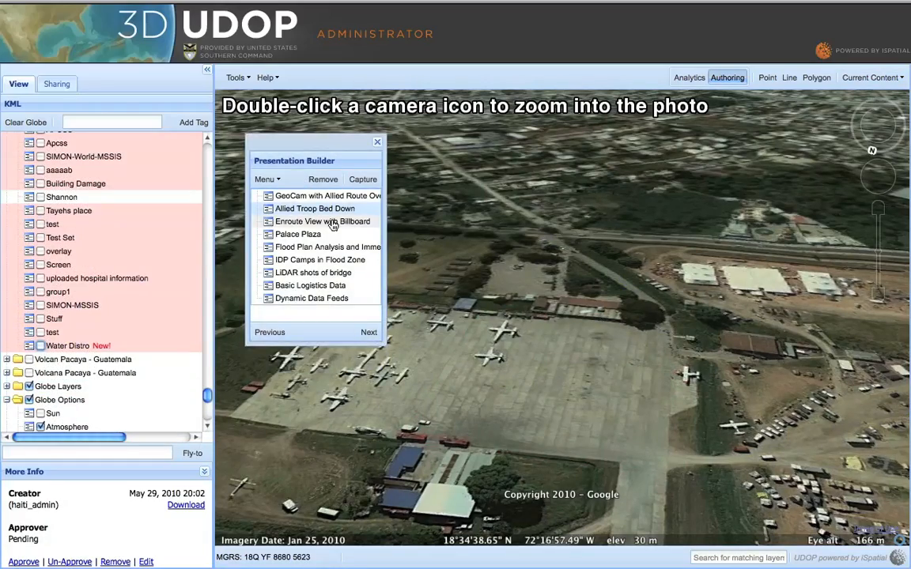
pyautogui.click(332, 222)
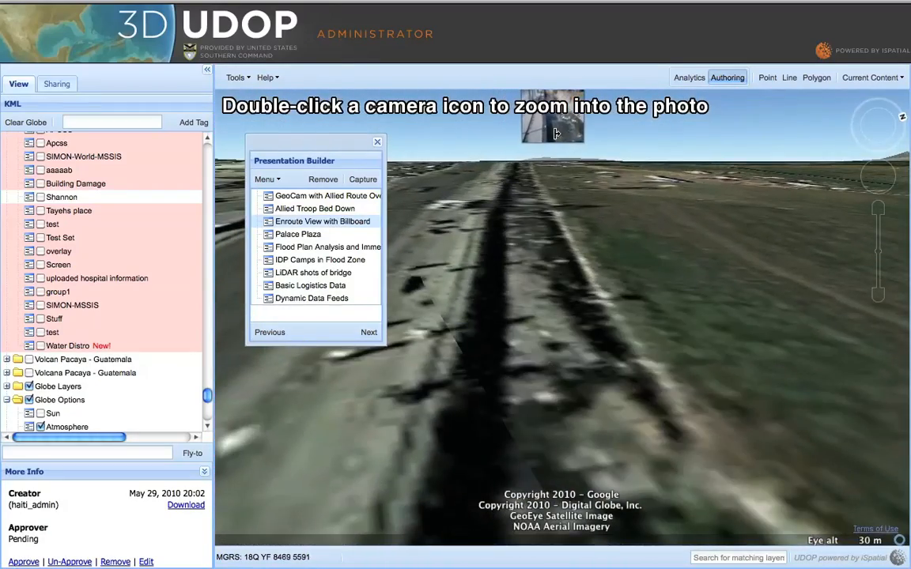
pyautogui.doubleClick(555, 135)
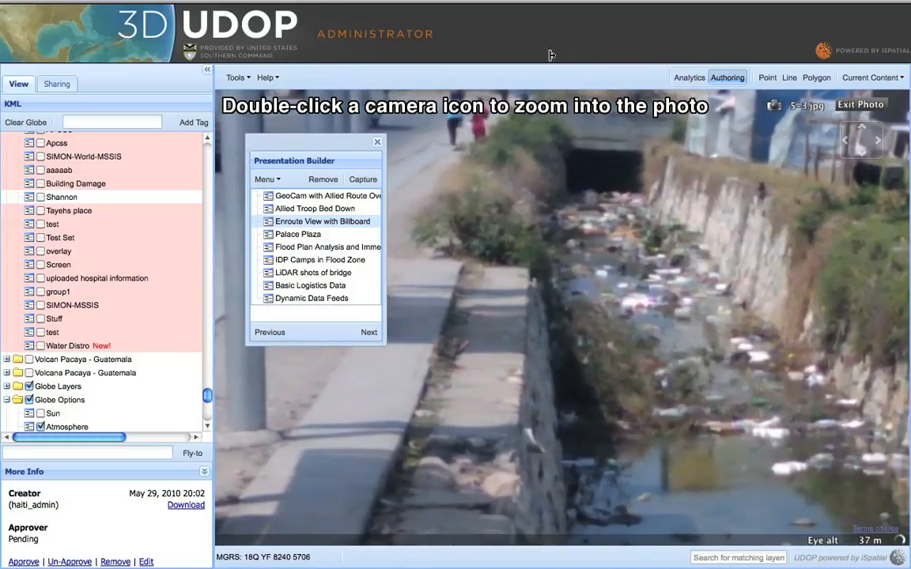
# Open the Palace Plaza scene, zoom into a street photo beside the stadium, pan across it and exit the photo.
pyautogui.click(300, 234)
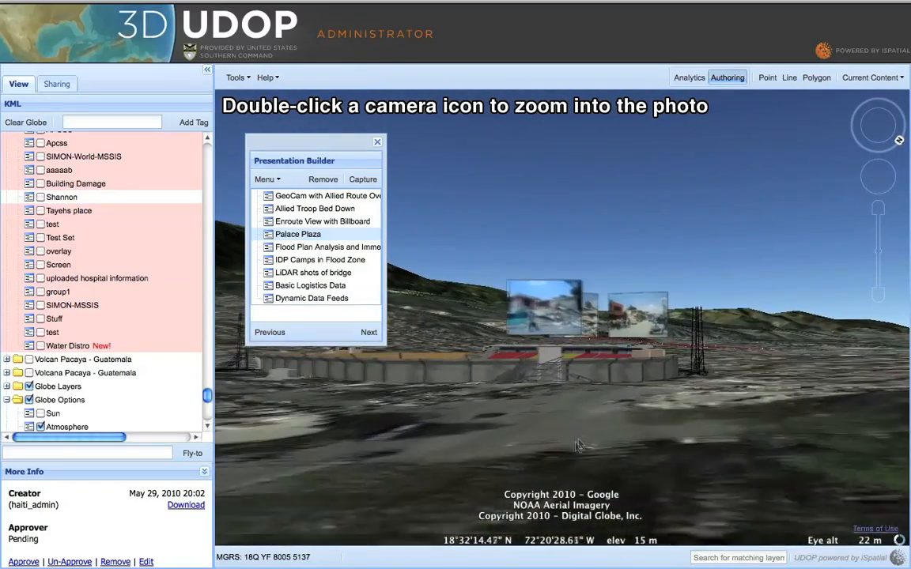
pyautogui.doubleClick(552, 339)
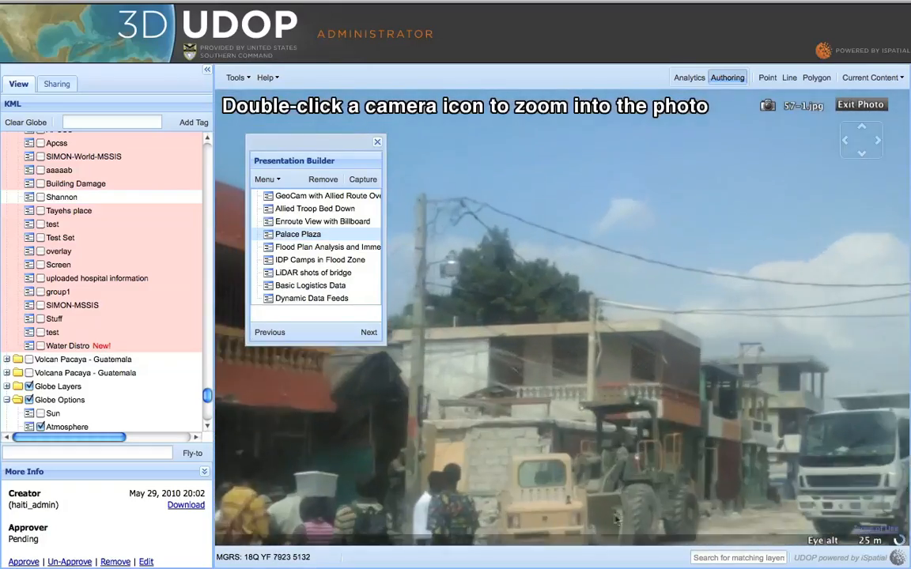
pyautogui.moveTo(616, 520); pyautogui.dragTo(423, 400)
pyautogui.click(860, 105)
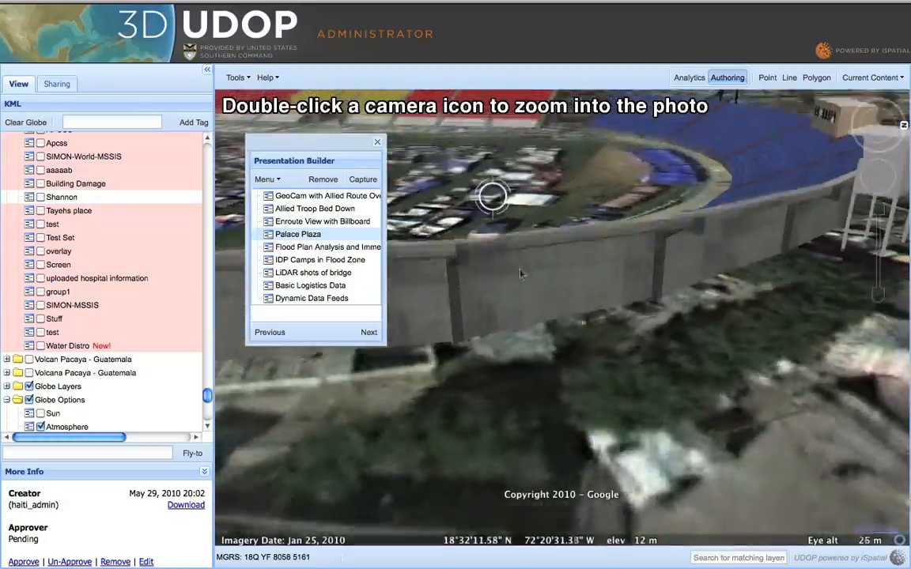
# Examine the tent camp inside the stadium from overhead and from a tilted angle.
pyautogui.moveTo(521, 274); pyautogui.dragTo(661, 144, button='middle')
pyautogui.moveTo(661, 143); pyautogui.dragTo(613, 356)
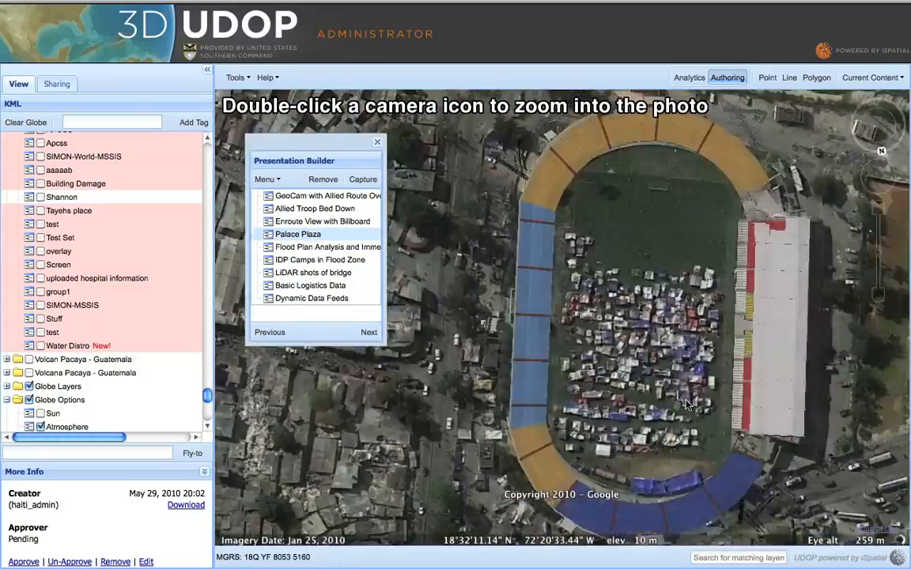
pyautogui.scroll(3, 561, 283)
pyautogui.moveTo(553, 270); pyautogui.dragTo(409, 482, button='middle')
# Open the Flood Plan Analysis scene, move the Presentation Builder off the map and look around the immersive street photo.
pyautogui.click(330, 253)
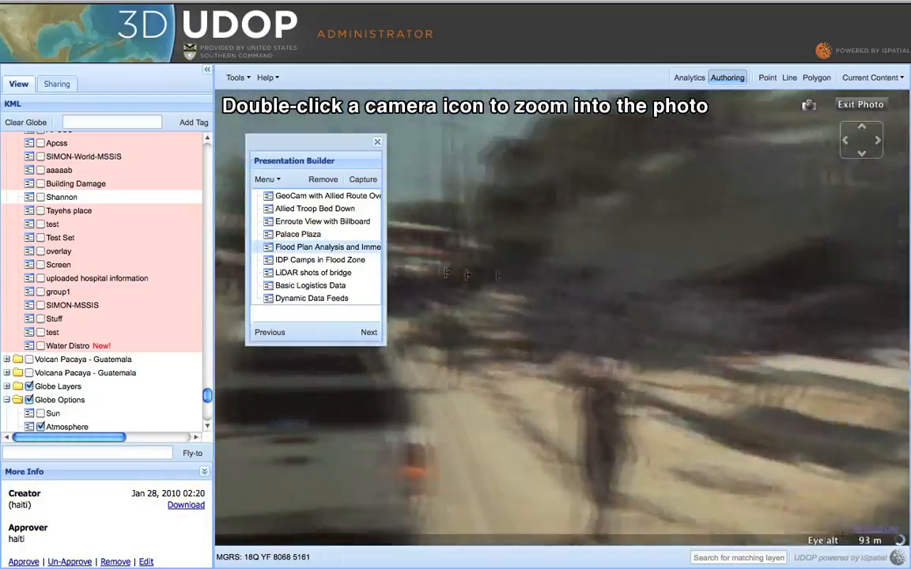
pyautogui.moveTo(316, 160); pyautogui.dragTo(88, 208)
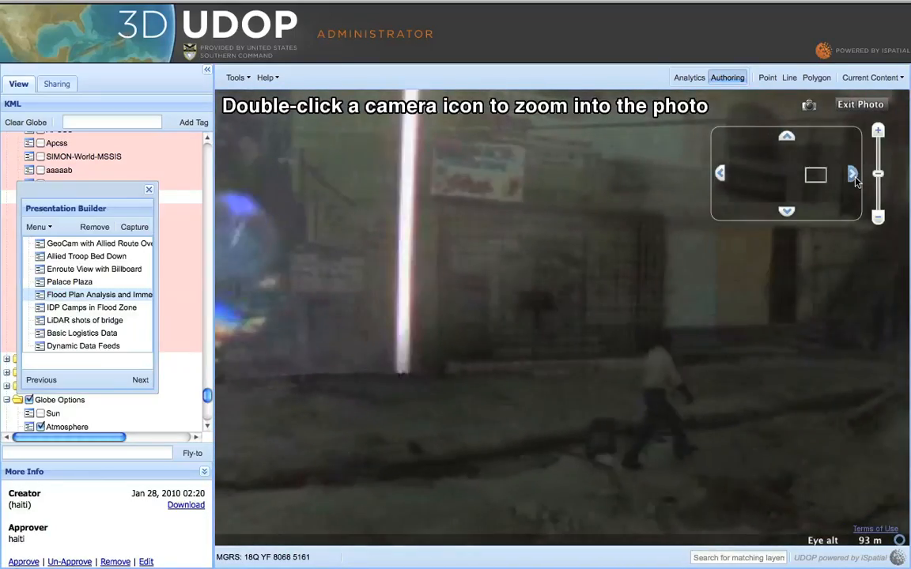
pyautogui.click(853, 176)
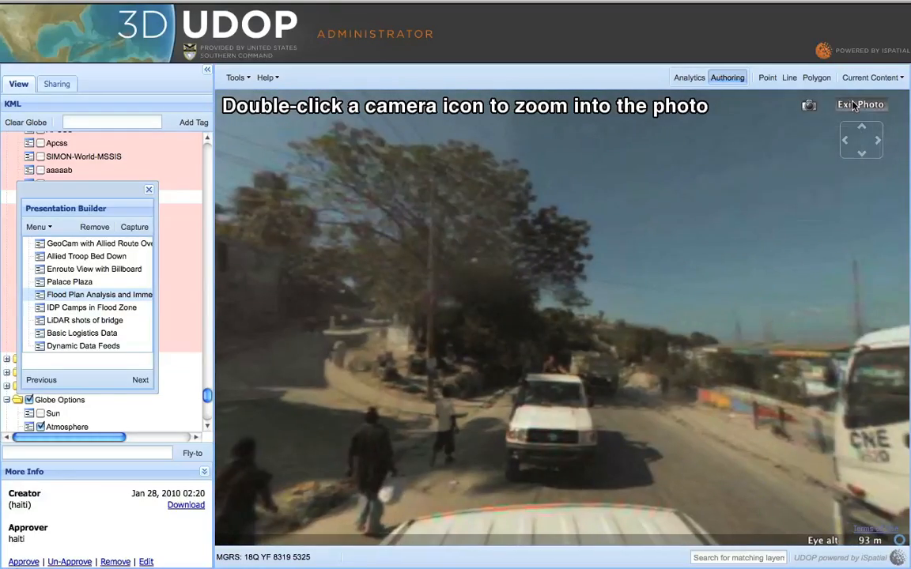
# Exit the photo, open the IDP Camps in Flood Zone scene and show the details of a camp marker inside the flooded river mouth.
pyautogui.click(854, 106)
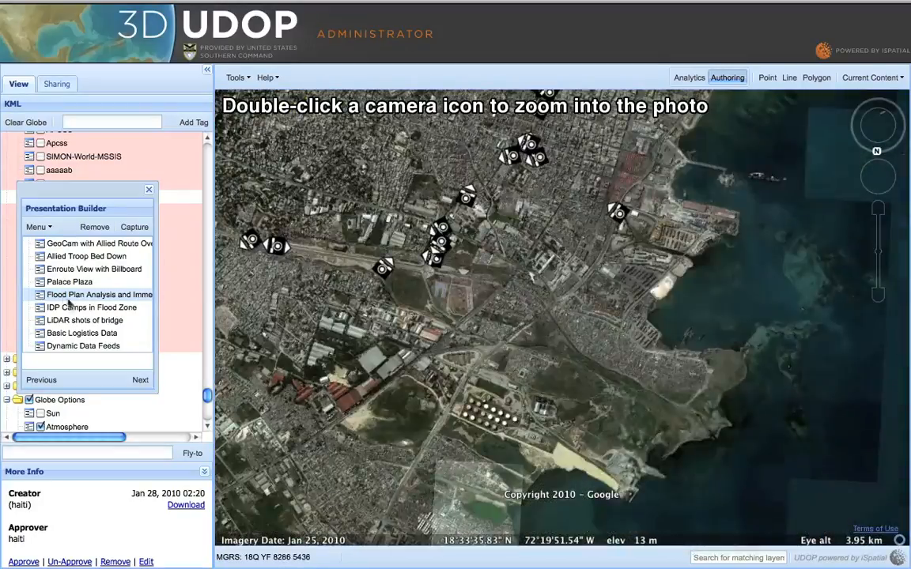
pyautogui.click(77, 308)
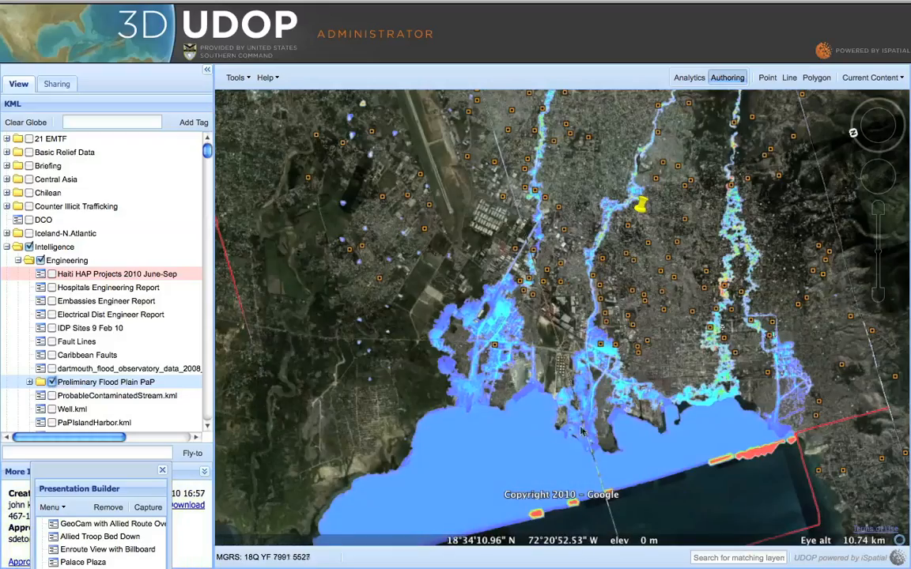
pyautogui.moveTo(582, 431); pyautogui.dragTo(478, 427)
pyautogui.moveTo(480, 396); pyautogui.dragTo(466, 540, button='middle')
pyautogui.moveTo(545, 345); pyautogui.dragTo(506, 465, button='right')
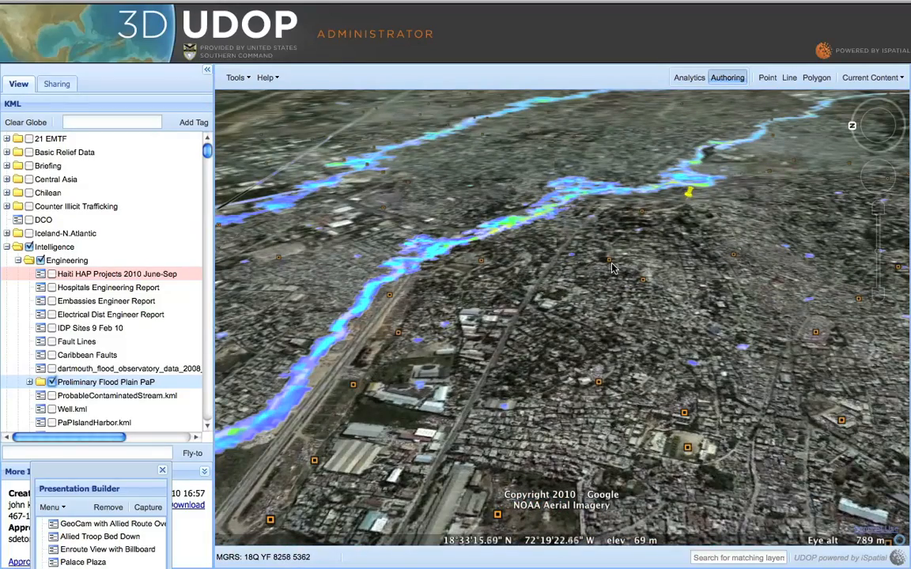
pyautogui.moveTo(435, 367); pyautogui.dragTo(679, 323)
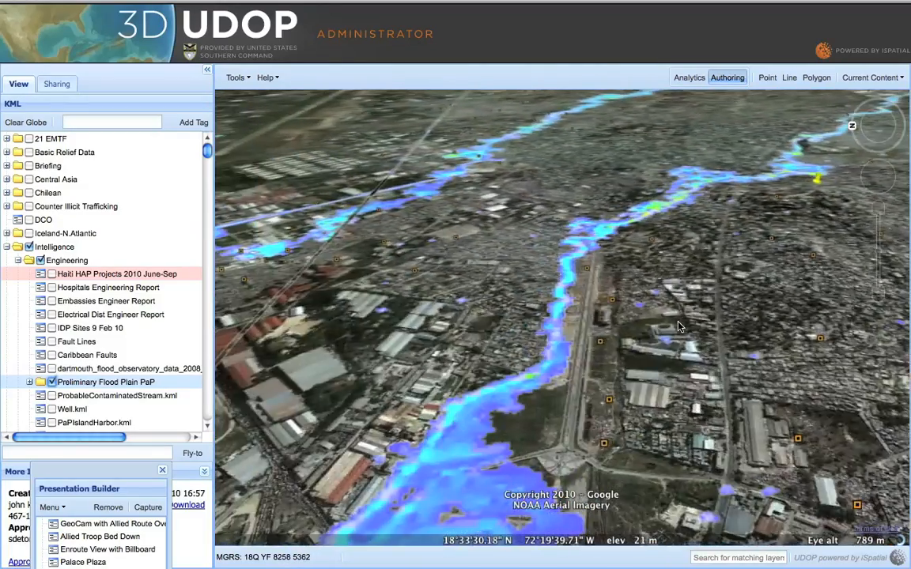
pyautogui.moveTo(477, 430); pyautogui.dragTo(487, 351)
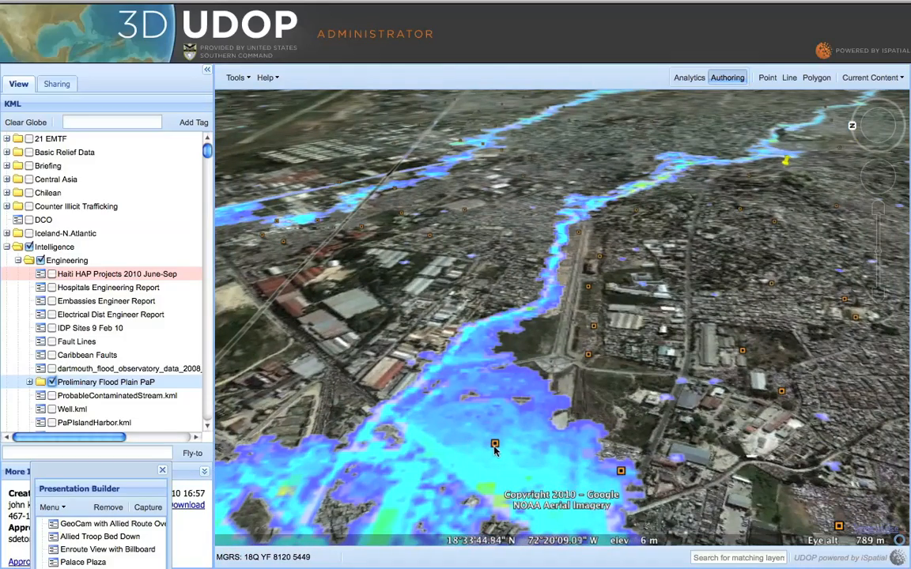
pyautogui.click(495, 447)
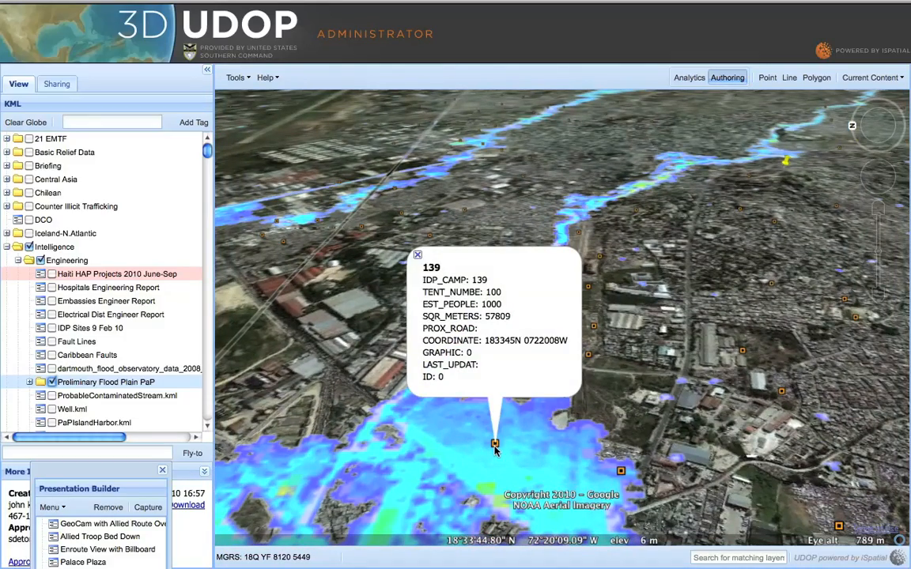
# Move the Presentation Builder up over the layer list and reduce its height.
pyautogui.moveTo(620, 433); pyautogui.dragTo(846, 440)
pyautogui.moveTo(279, 357); pyautogui.dragTo(281, 288, button='right')
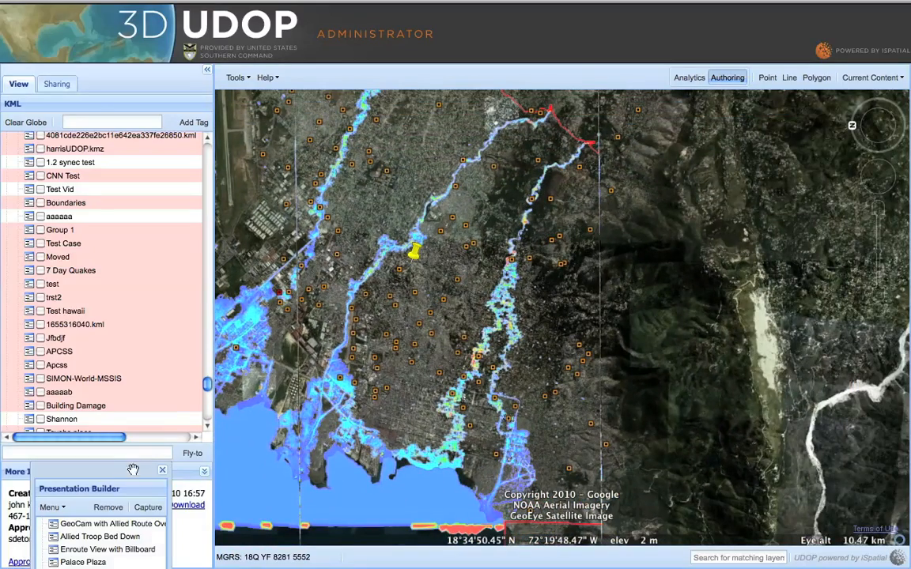
pyautogui.moveTo(133, 472); pyautogui.dragTo(137, 250)
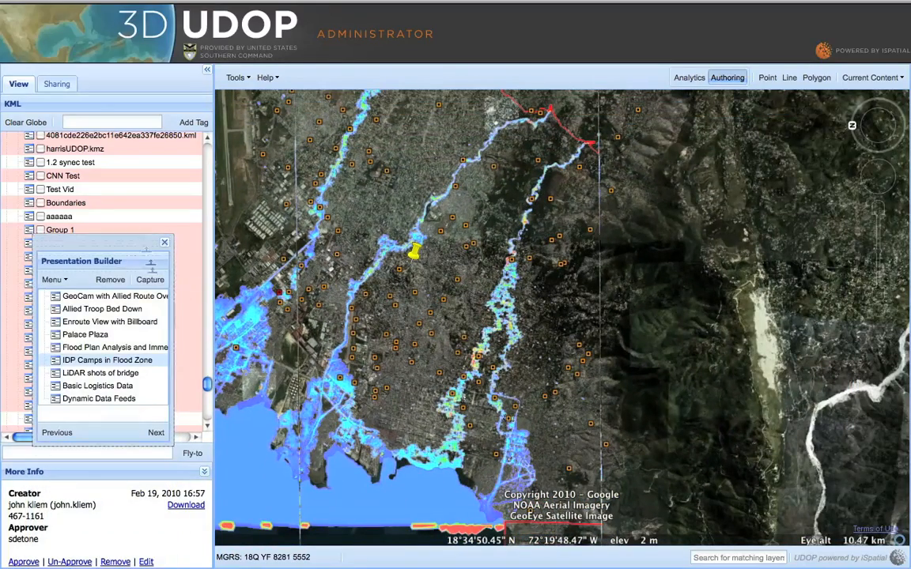
pyautogui.moveTo(155, 293); pyautogui.dragTo(150, 340)
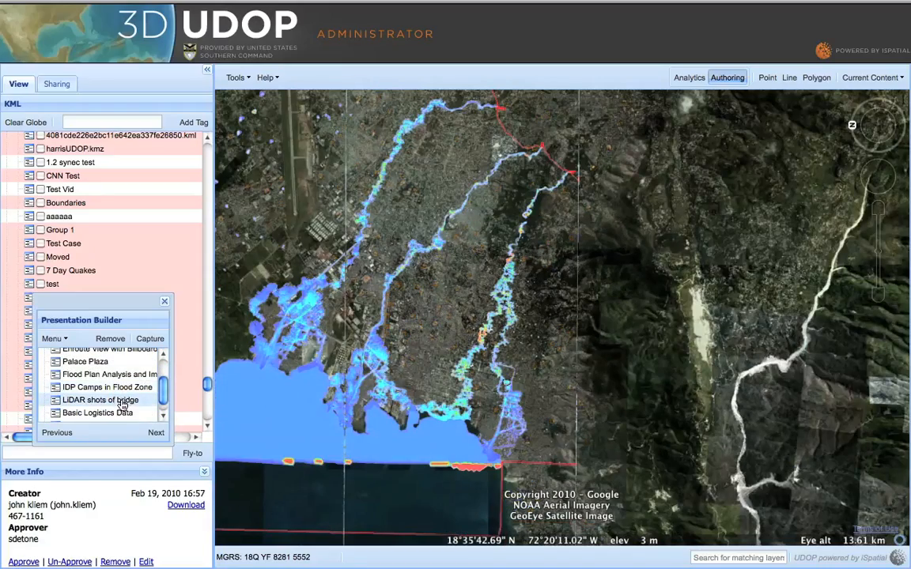
# Open the LiDAR shots of bridge scene and examine its elevation plots and the grey overhead bridge image up close.
pyautogui.click(122, 402)
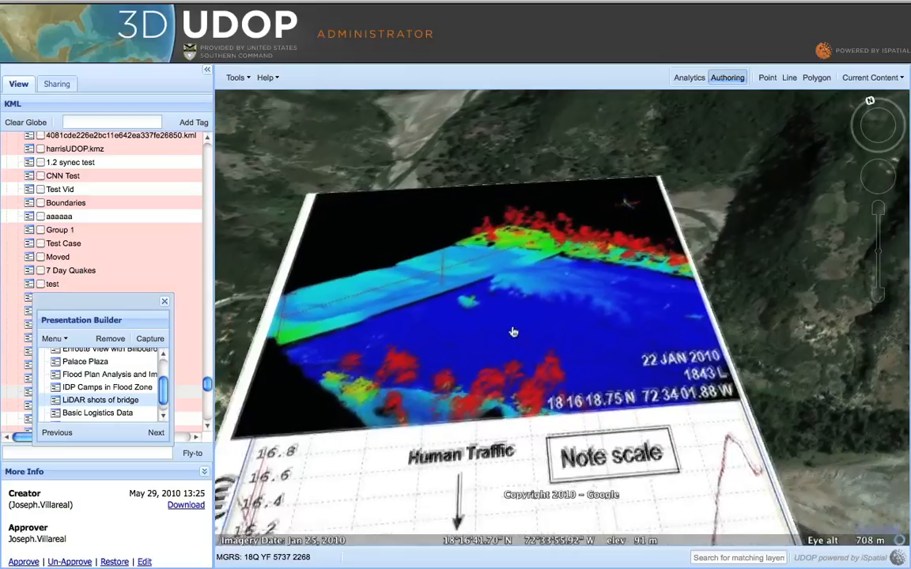
pyautogui.moveTo(512, 332); pyautogui.dragTo(474, 176)
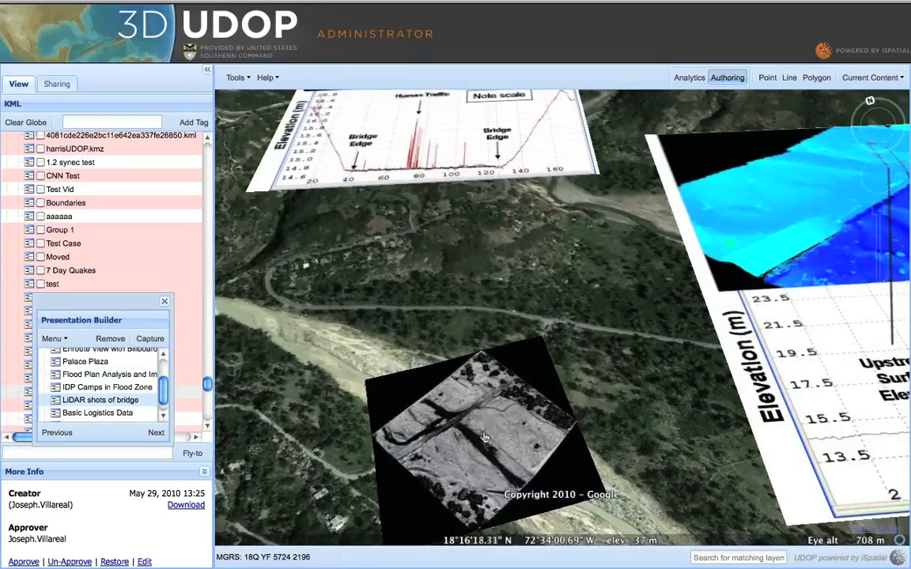
pyautogui.moveTo(627, 481); pyautogui.dragTo(632, 514, button='right')
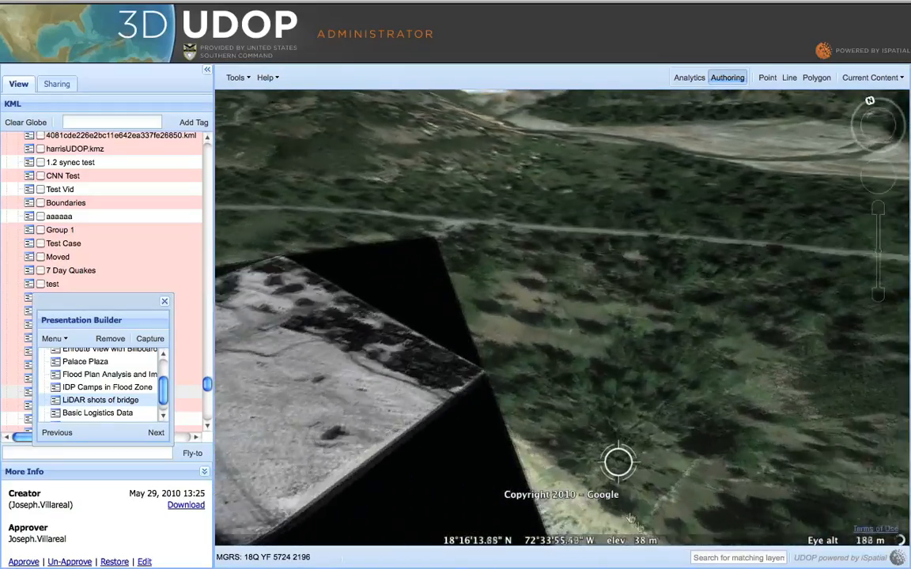
pyautogui.moveTo(633, 507); pyautogui.dragTo(909, 457)
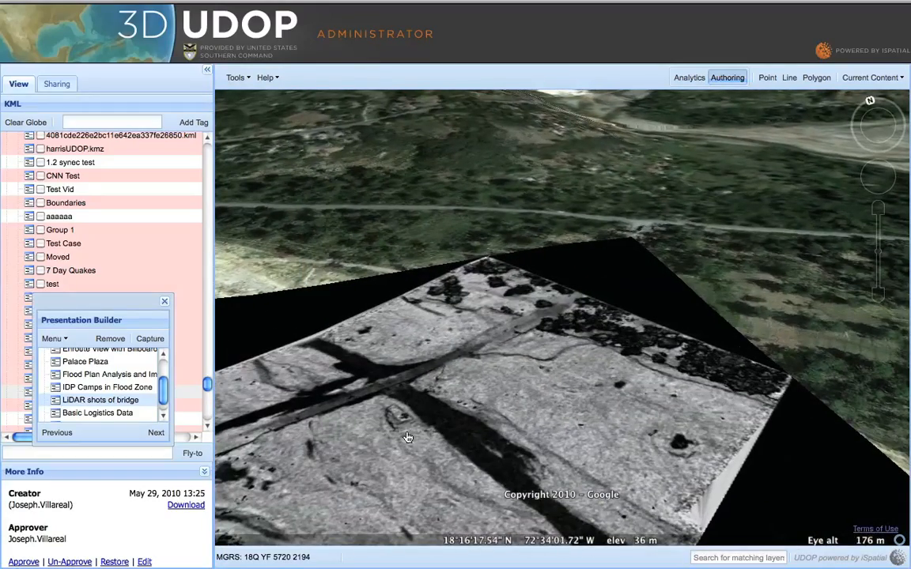
pyautogui.click(878, 295)
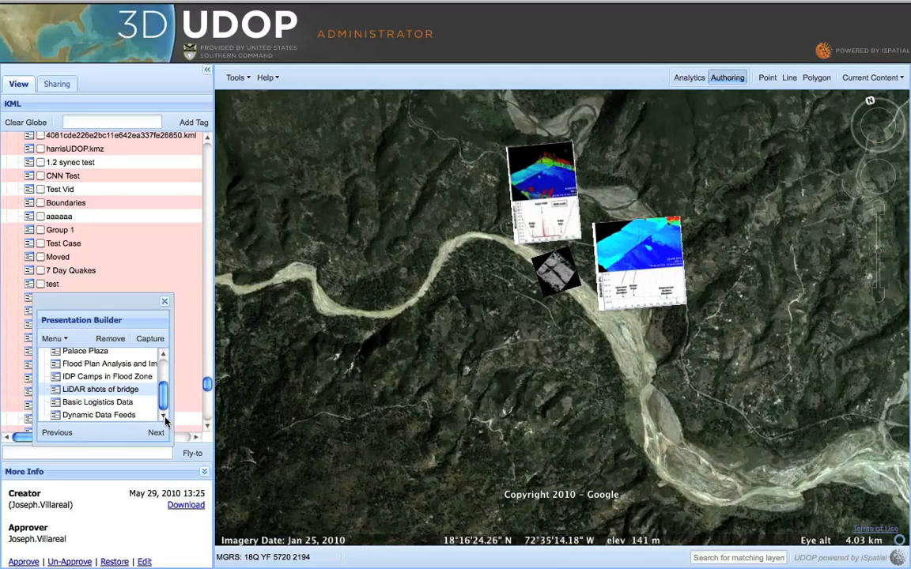
# Open the Dynamic Data Feeds scene and show the details of the orange earthquake marker on Puerto Rico.
pyautogui.click(131, 420)
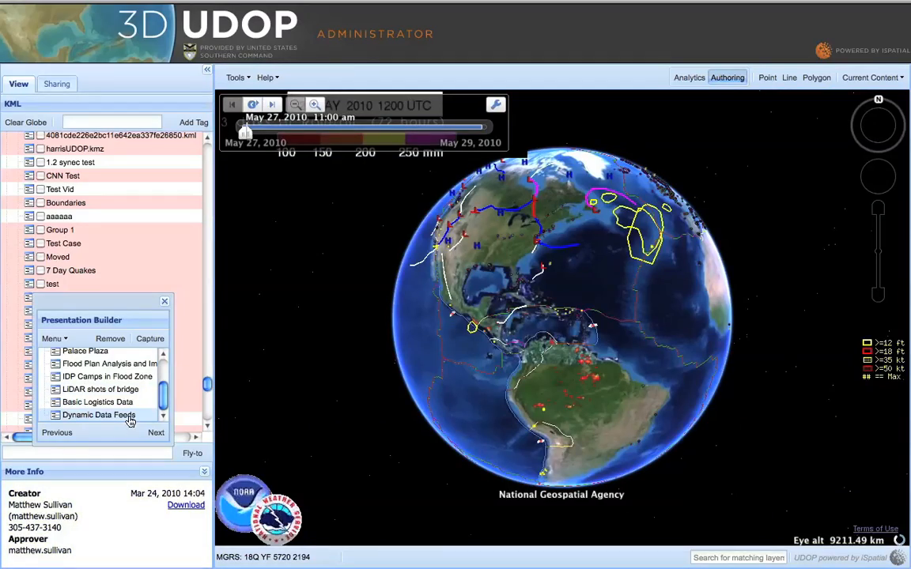
pyautogui.moveTo(526, 265); pyautogui.dragTo(576, 328)
pyautogui.moveTo(575, 329); pyautogui.dragTo(718, 462, button='right')
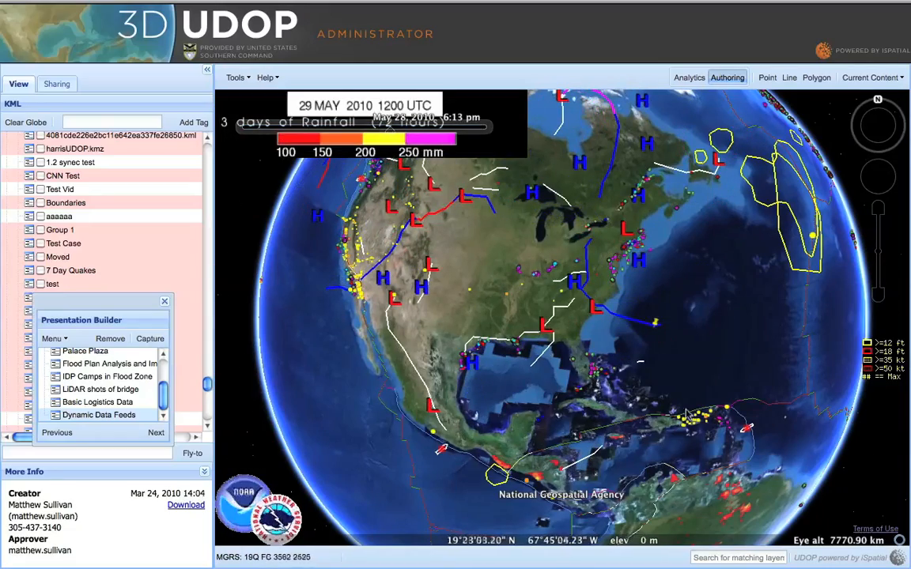
pyautogui.moveTo(688, 414); pyautogui.dragTo(539, 213)
pyautogui.moveTo(556, 237); pyautogui.dragTo(600, 361, button='right')
pyautogui.click(543, 196)
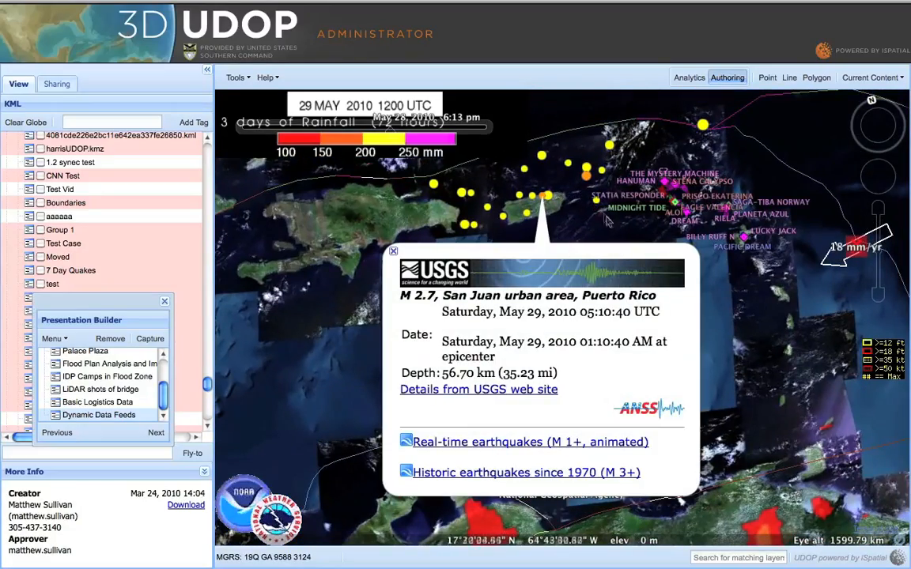
pyautogui.moveTo(295, 365); pyautogui.dragTo(277, 170)
pyautogui.moveTo(510, 368); pyautogui.dragTo(431, 455)
pyautogui.moveTo(456, 268); pyautogui.dragTo(484, 193, button='right')
pyautogui.moveTo(495, 193); pyautogui.dragTo(596, 342)
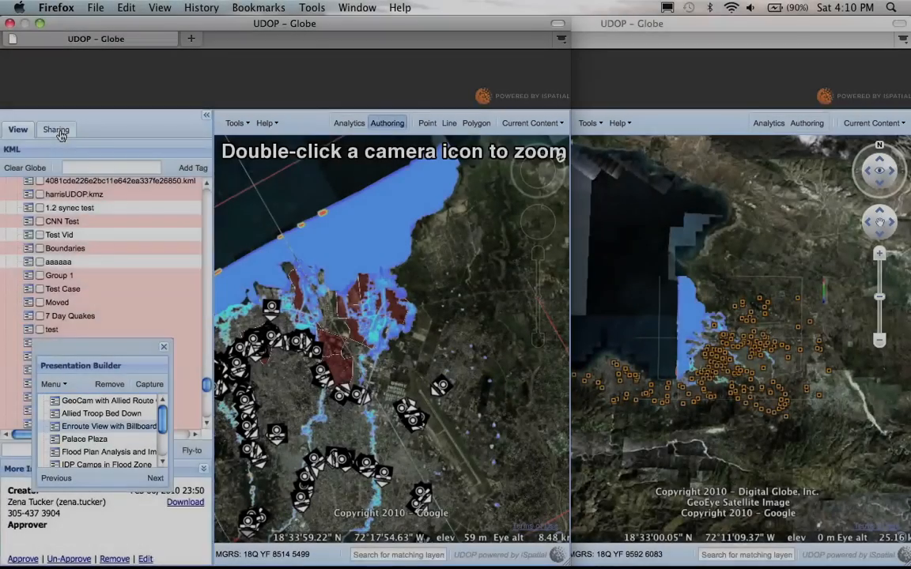
# Start sharing the current globe session, entering a share password.
pyautogui.click(57, 131)
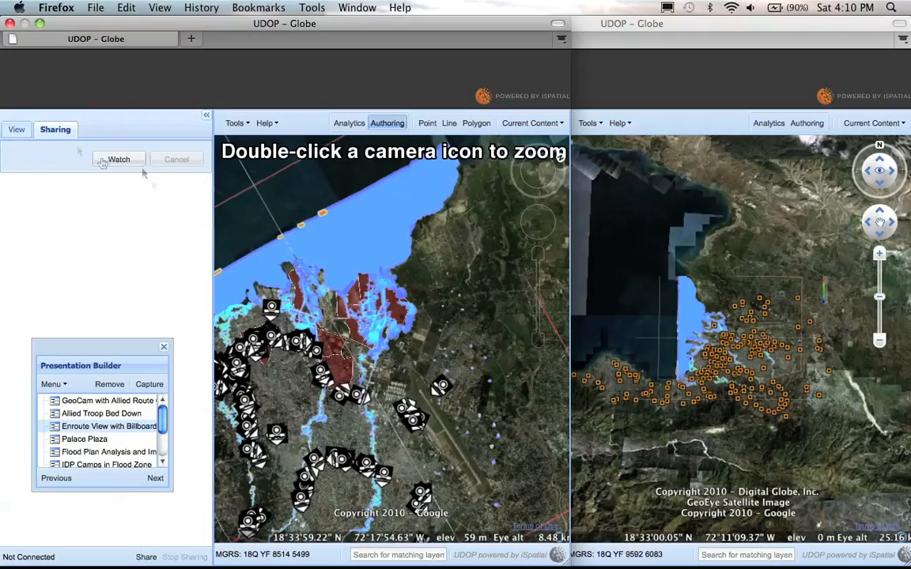
pyautogui.click(145, 558)
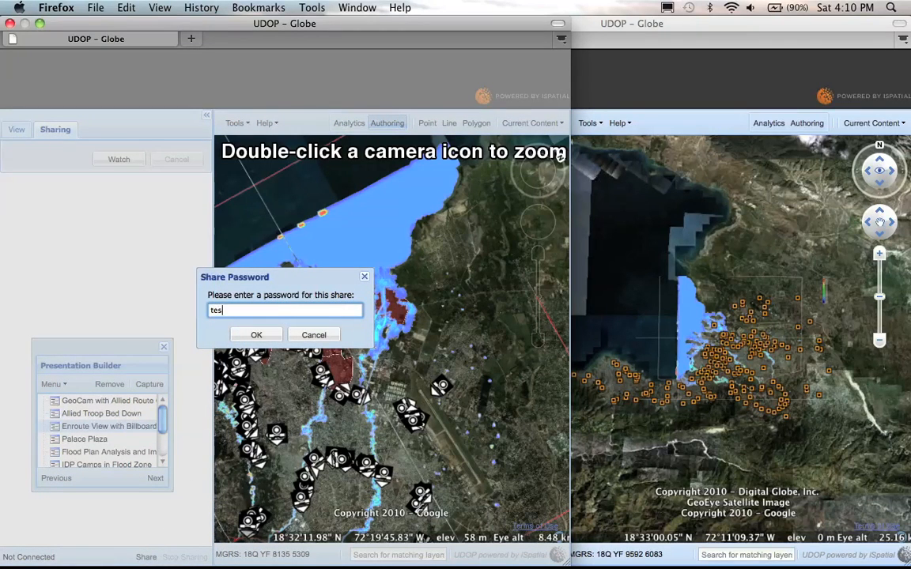
pyautogui.click(253, 335)
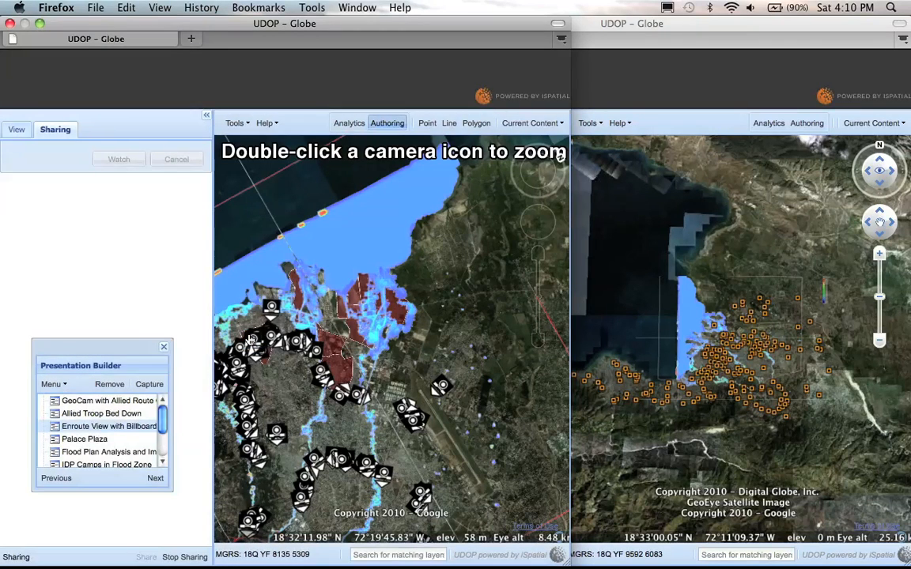
# Switch to the second UDOP browser window and watch the haiti_admin share, entering the share password.
pyautogui.press('F3')
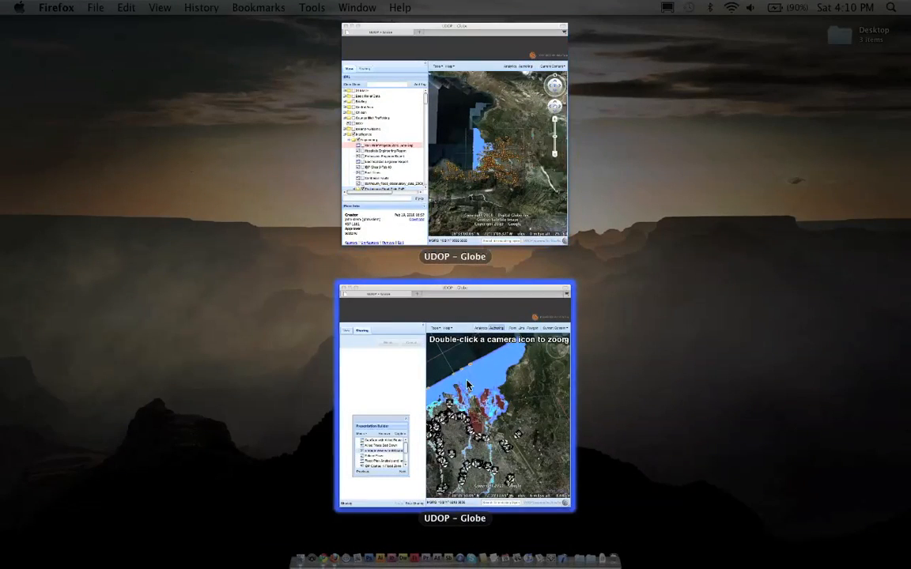
pyautogui.click(466, 385)
pyautogui.click(640, 91)
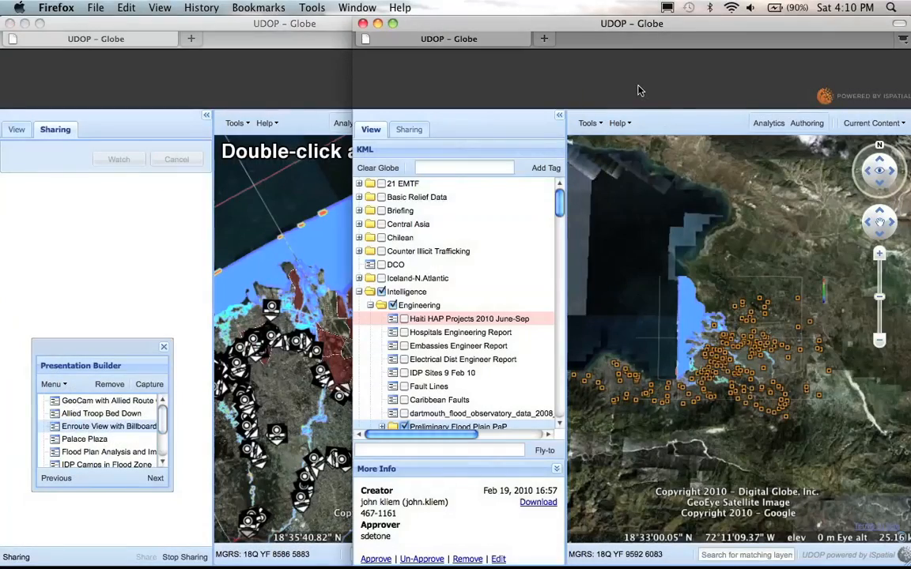
pyautogui.click(411, 129)
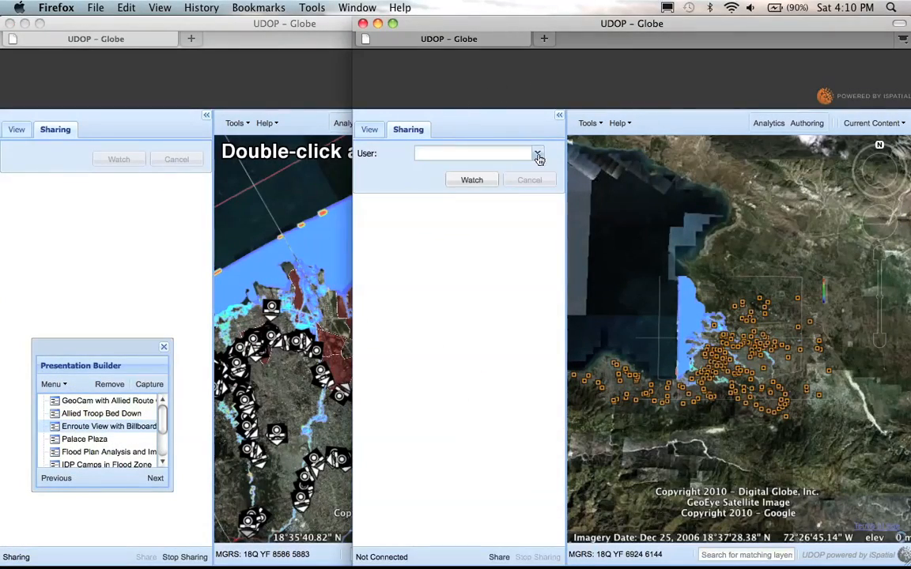
pyautogui.click(471, 181)
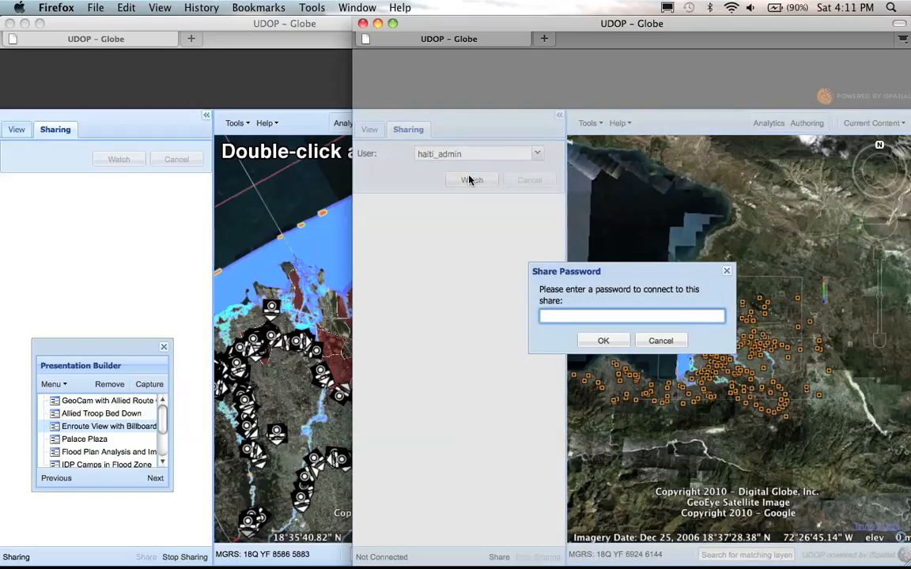
pyautogui.click(600, 341)
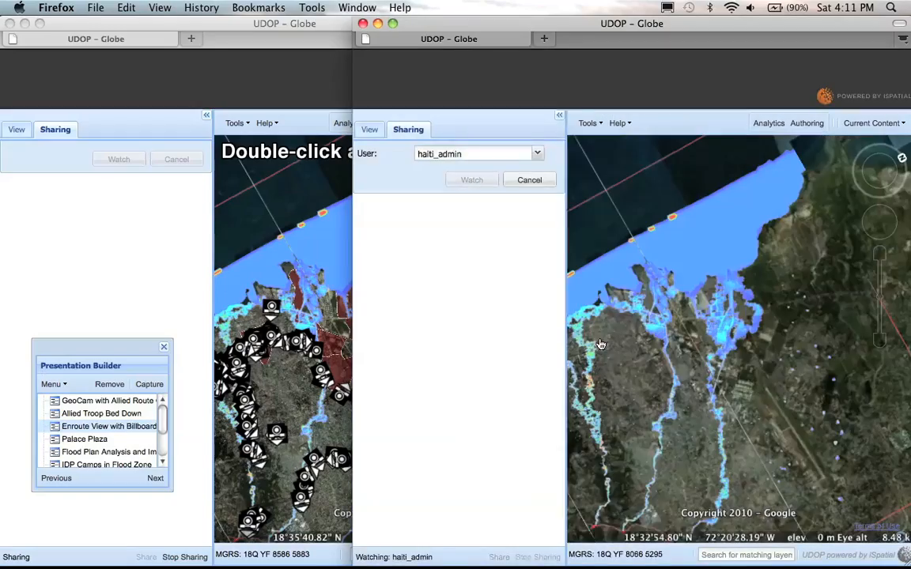
# Return to the sharing window and zoom, pan and tilt its globe to compare both windows' views of the flood area.
pyautogui.click(289, 393)
pyautogui.doubleClick(290, 389)
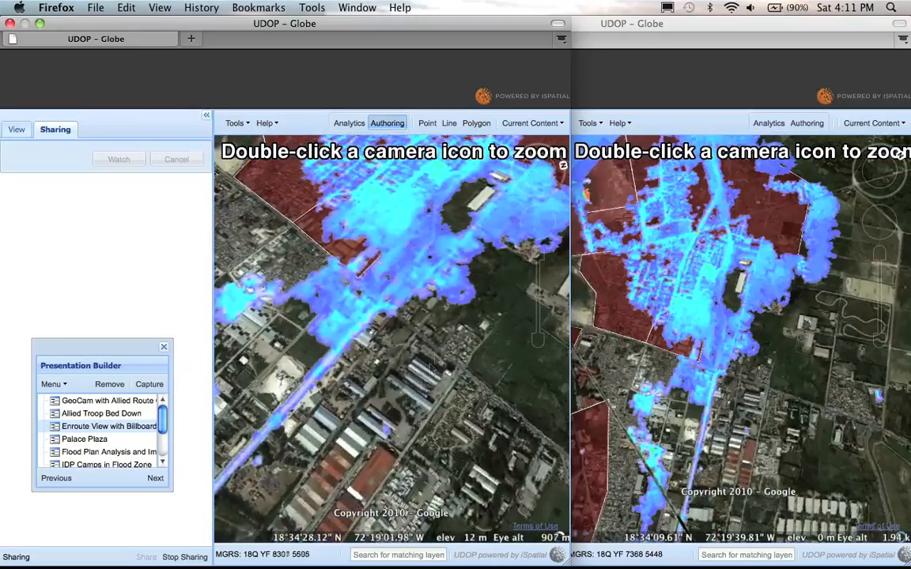
pyautogui.scroll(-5, 313, 330)
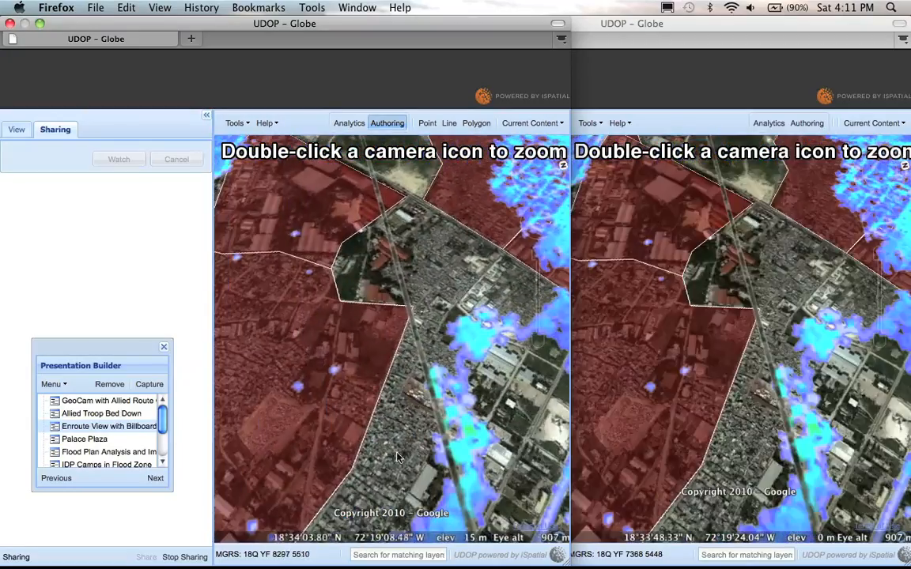
pyautogui.moveTo(396, 462); pyautogui.dragTo(452, 556, button='middle')
pyautogui.moveTo(342, 462); pyautogui.dragTo(282, 378, button='middle')
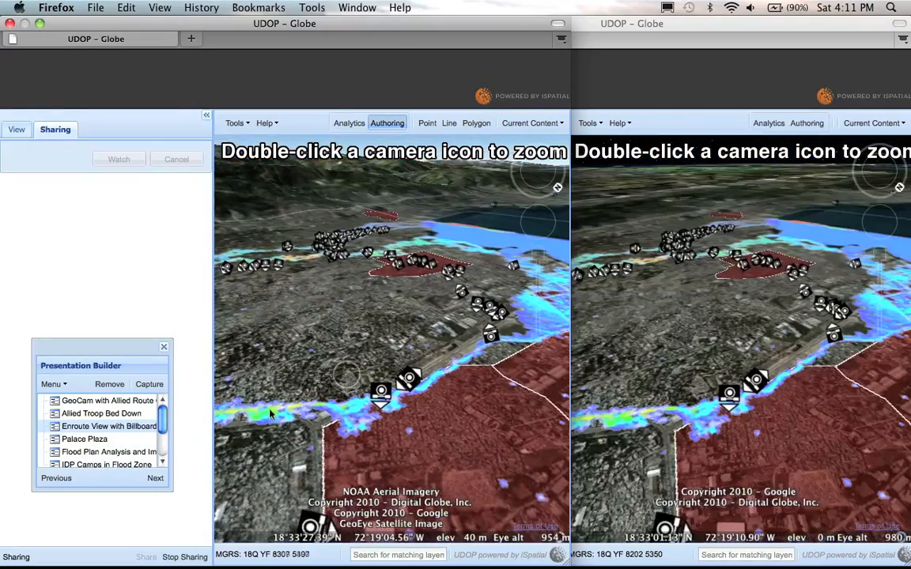
# Put the sharing browser window in full screen and stop sharing the session.
pyautogui.click(158, 10)
pyautogui.moveTo(161, 30)
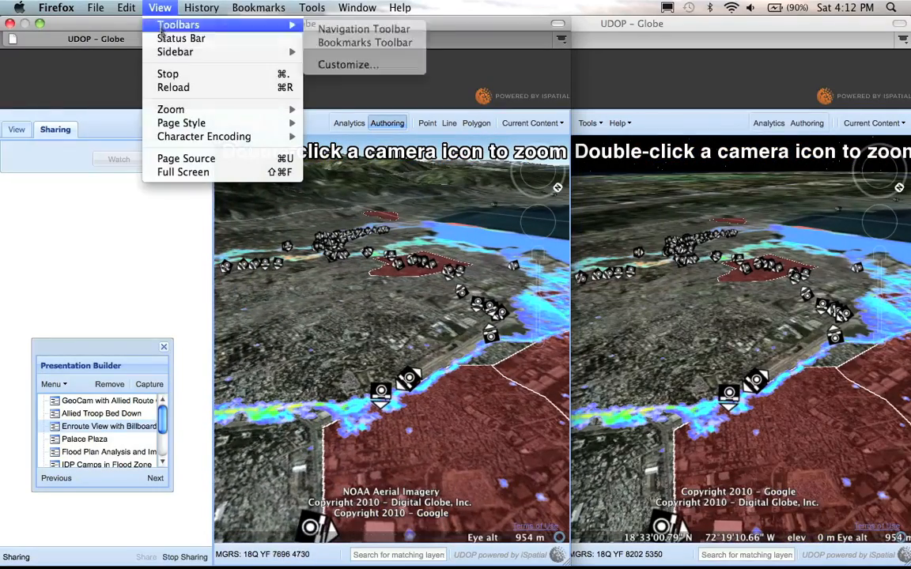
pyautogui.click(186, 172)
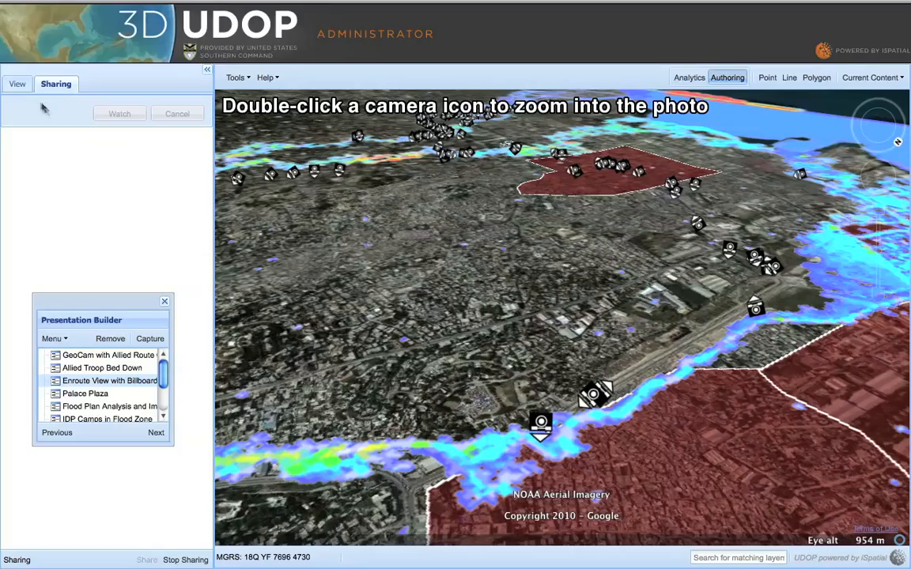
pyautogui.click(187, 560)
pyautogui.click(427, 310)
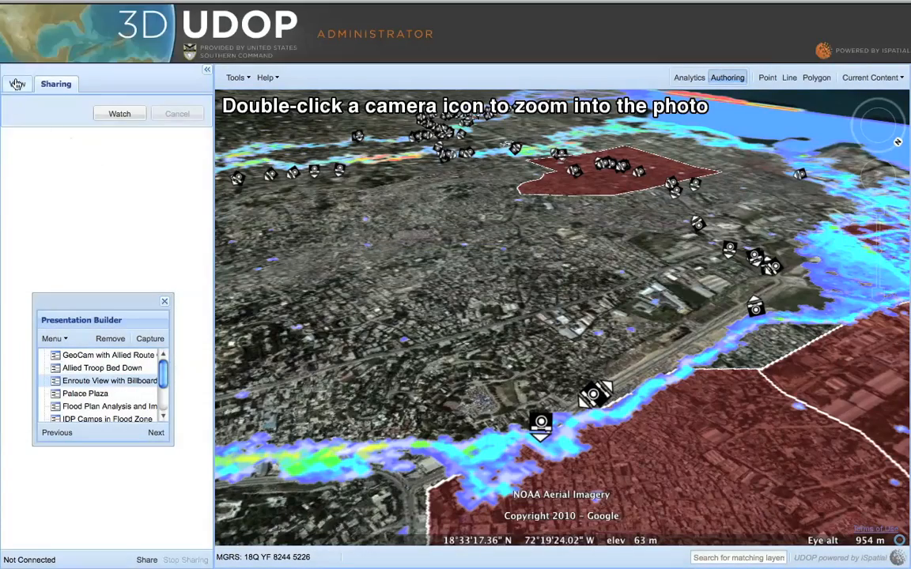
# Go back to the layer list, open the Allied Troop Bed Down scene and close the Presentation Builder.
pyautogui.click(17, 84)
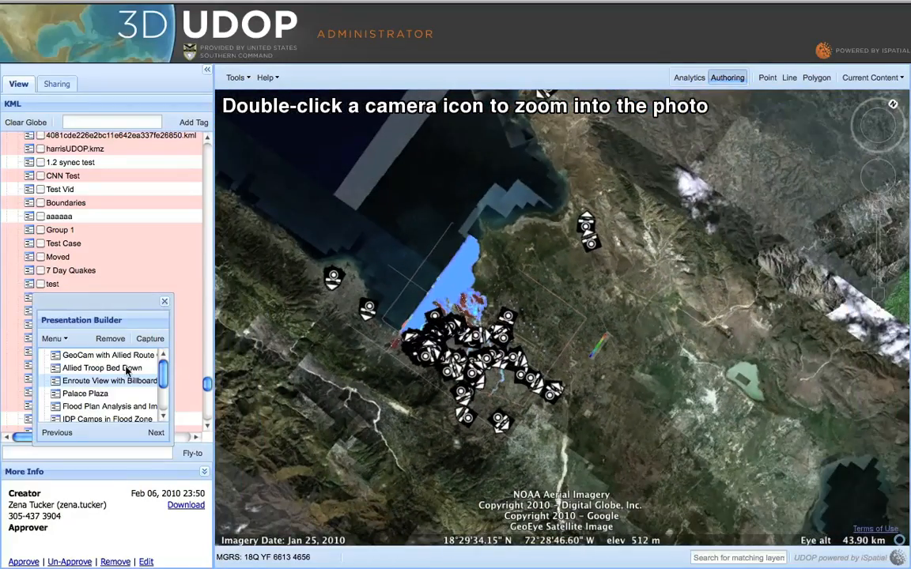
pyautogui.click(150, 369)
pyautogui.click(163, 303)
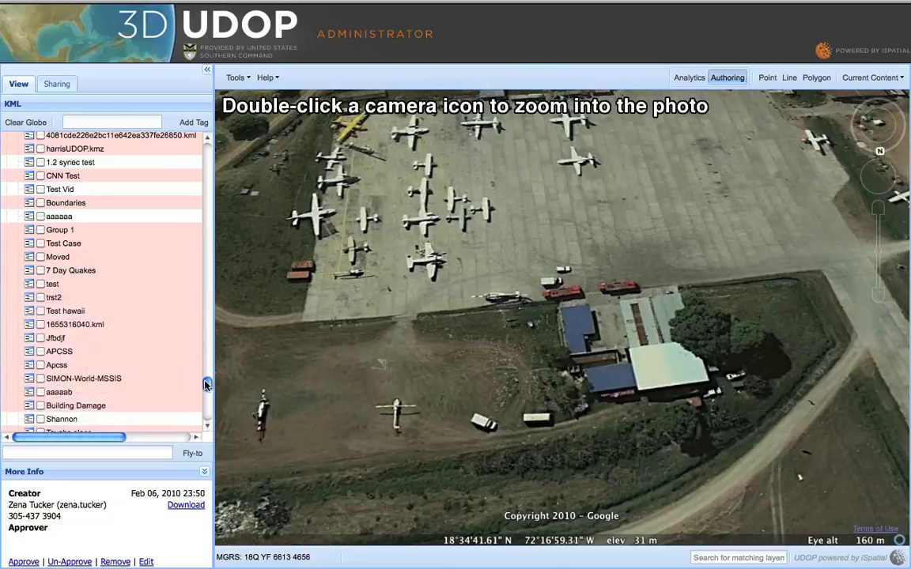
pyautogui.scroll(15, 103, 195)
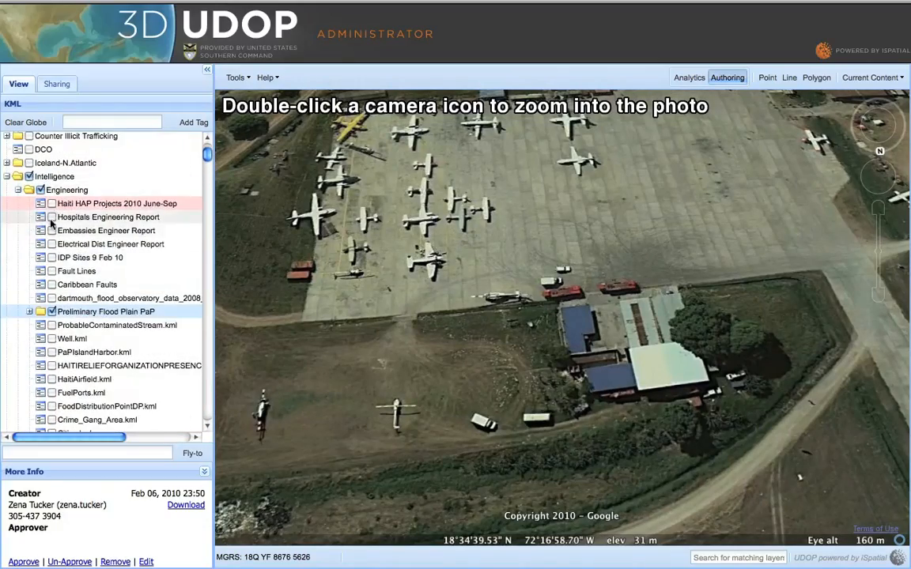
# Turn on the Hospitals Engineering Report, Embassies Engineer Report and Well.kml layers over the Port-au-Prince flood area.
pyautogui.click(51, 231)
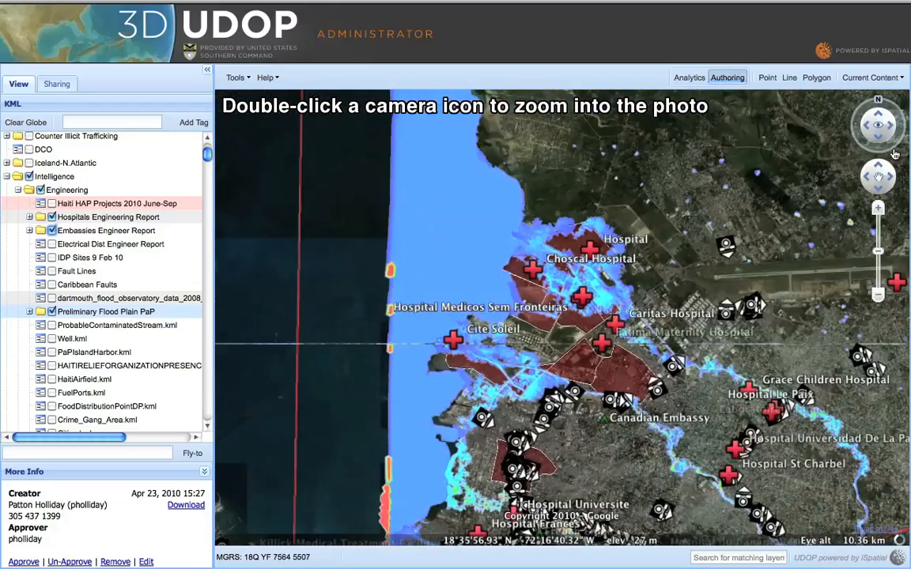
pyautogui.moveTo(629, 439); pyautogui.dragTo(529, 338)
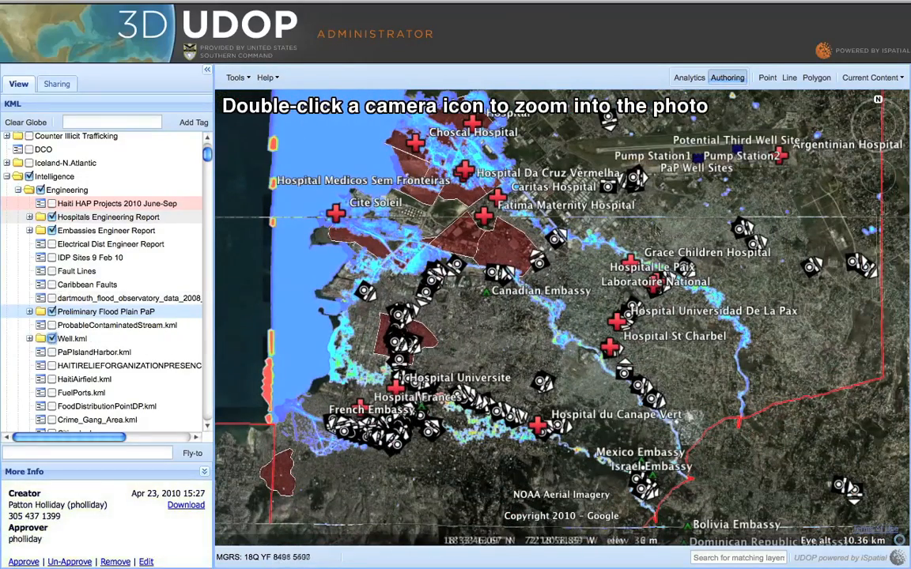
# Go to the pump stations beside the airport runway, read the Potential Third Well Site description and close it.
pyautogui.moveTo(657, 229); pyautogui.dragTo(535, 313)
pyautogui.scroll(8, 557, 291)
pyautogui.moveTo(665, 157); pyautogui.dragTo(540, 333)
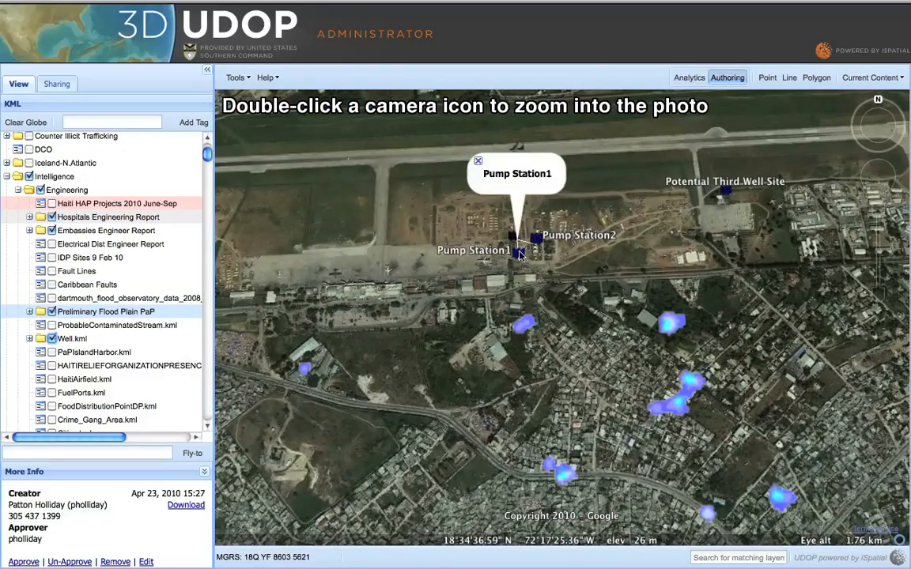
pyautogui.click(730, 197)
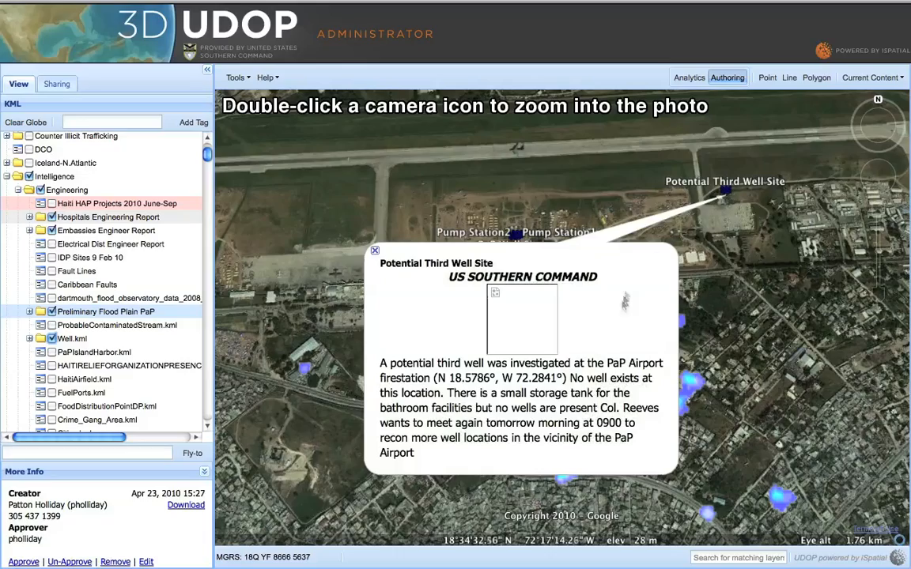
pyautogui.click(374, 251)
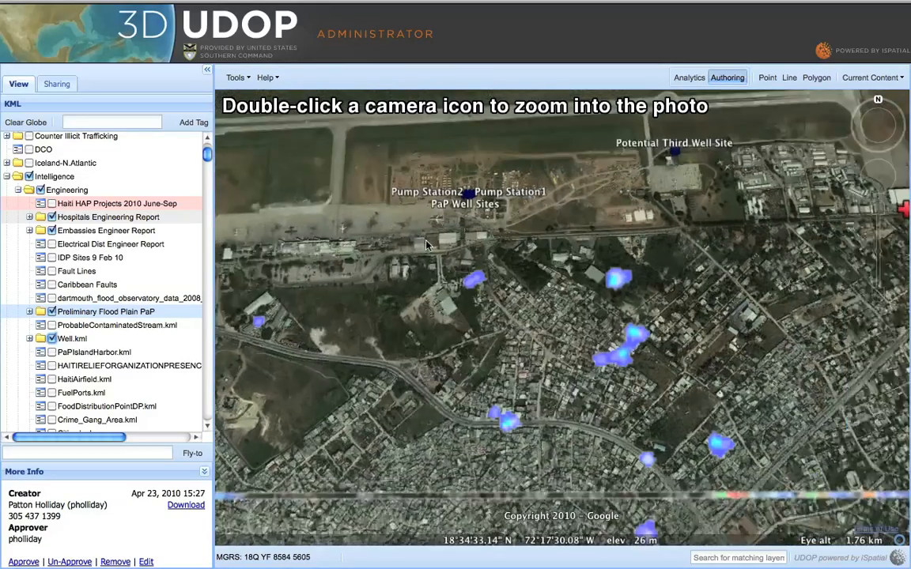
# Open the PaP Well Sites placemark near the airport, review its report and photos, and close it.
pyautogui.scroll(-5, 423, 240)
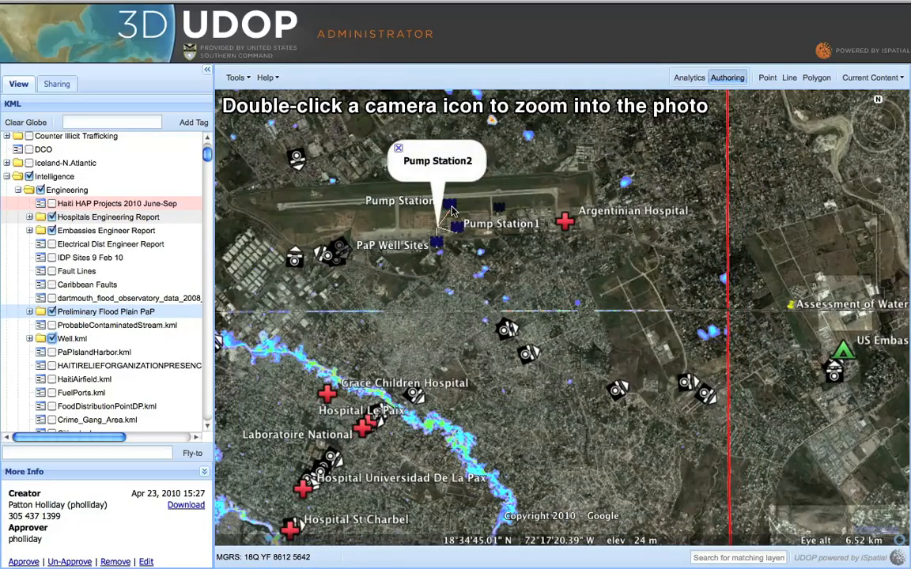
pyautogui.click(437, 243)
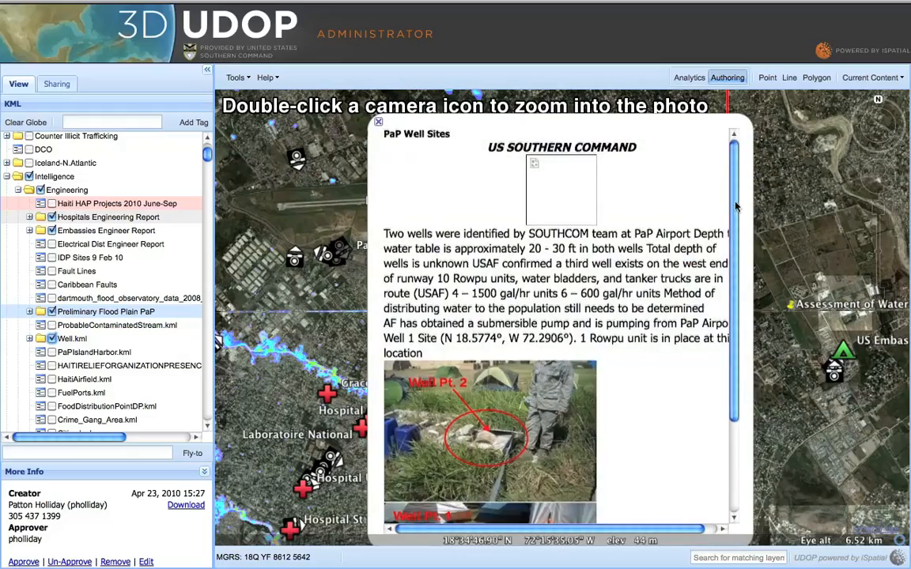
pyautogui.moveTo(736, 206); pyautogui.dragTo(730, 161)
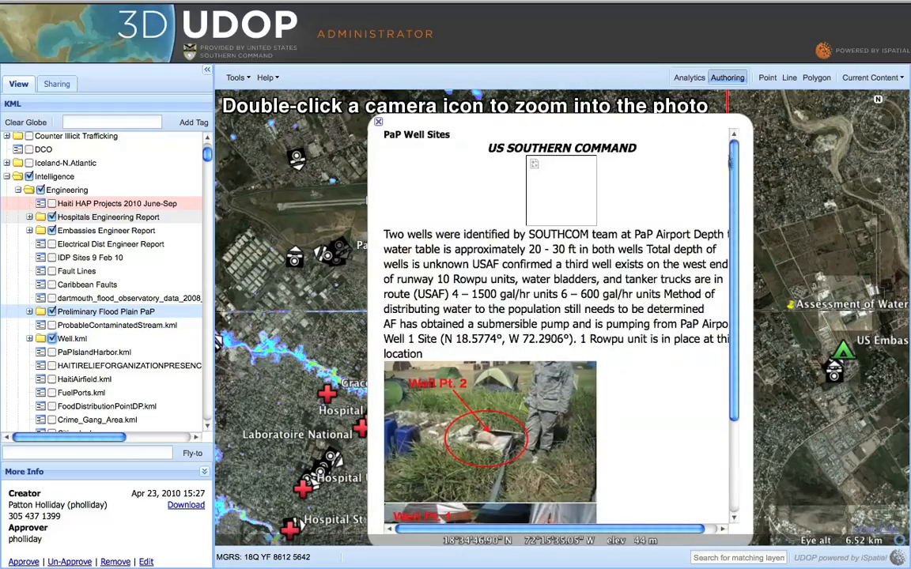
pyautogui.click(378, 122)
# Fly down to ground level along the flood channel near Grace Children Hospital and enter the geotagged photo 27.jpg.
pyautogui.scroll(5, 438, 299)
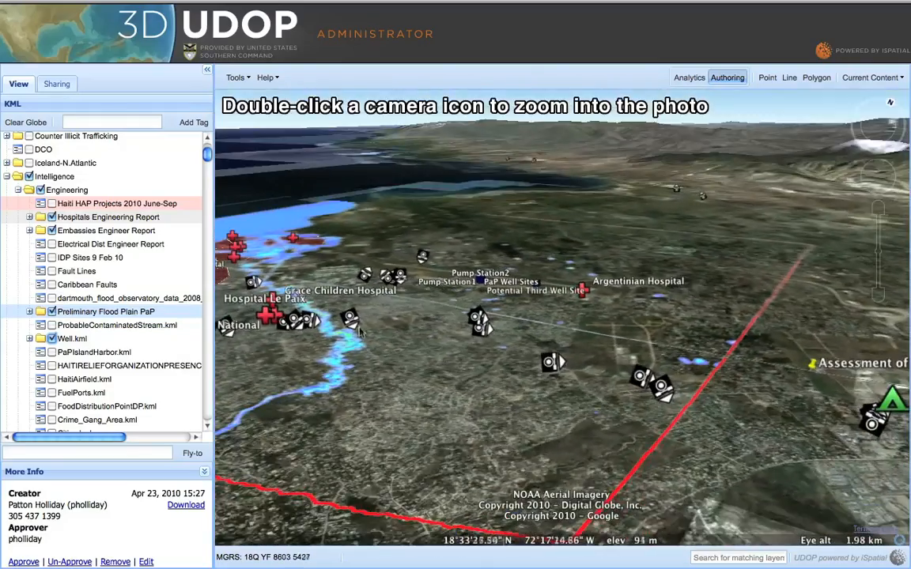
pyautogui.scroll(5, 328, 340)
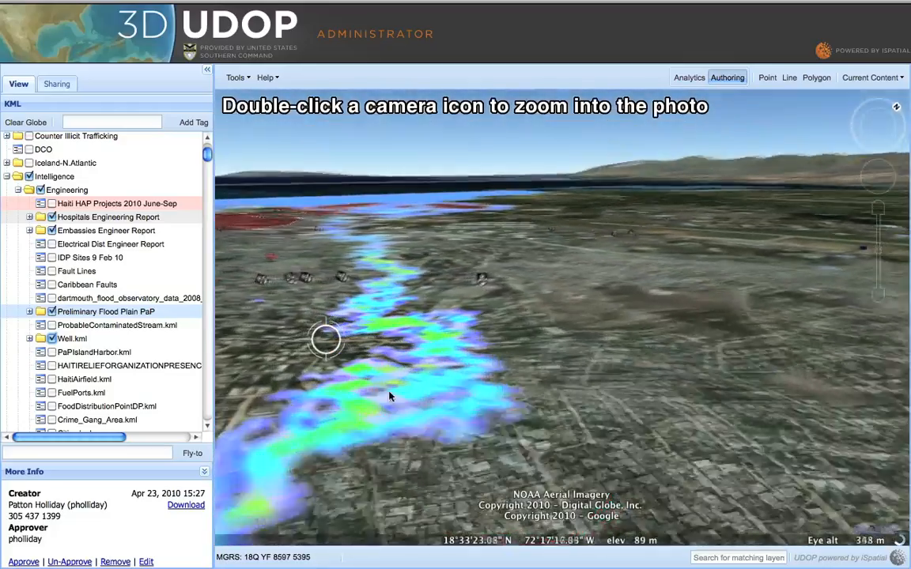
pyautogui.scroll(3, 297, 275)
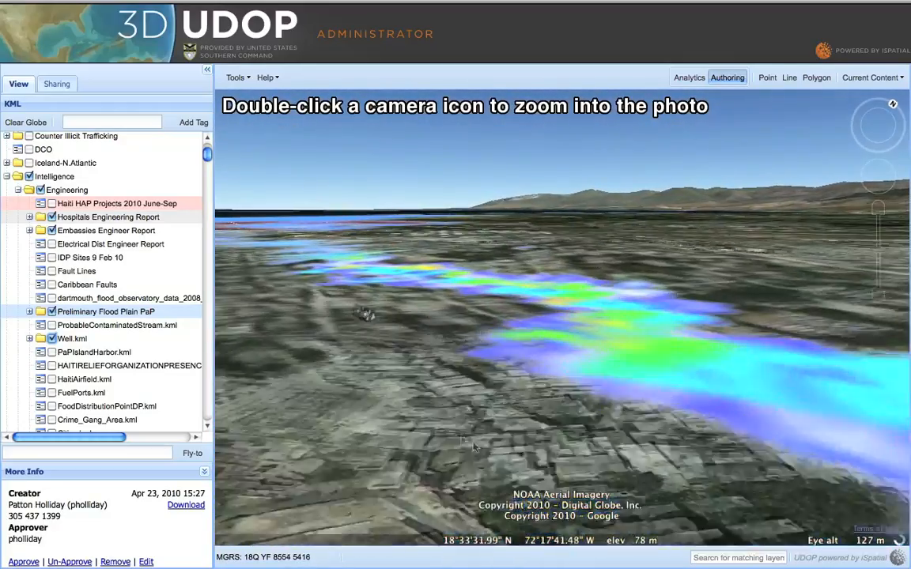
pyautogui.moveTo(474, 447); pyautogui.dragTo(502, 458)
pyautogui.moveTo(408, 335); pyautogui.dragTo(474, 428)
pyautogui.moveTo(461, 399); pyautogui.dragTo(582, 452, button='middle')
pyautogui.doubleClick(345, 246)
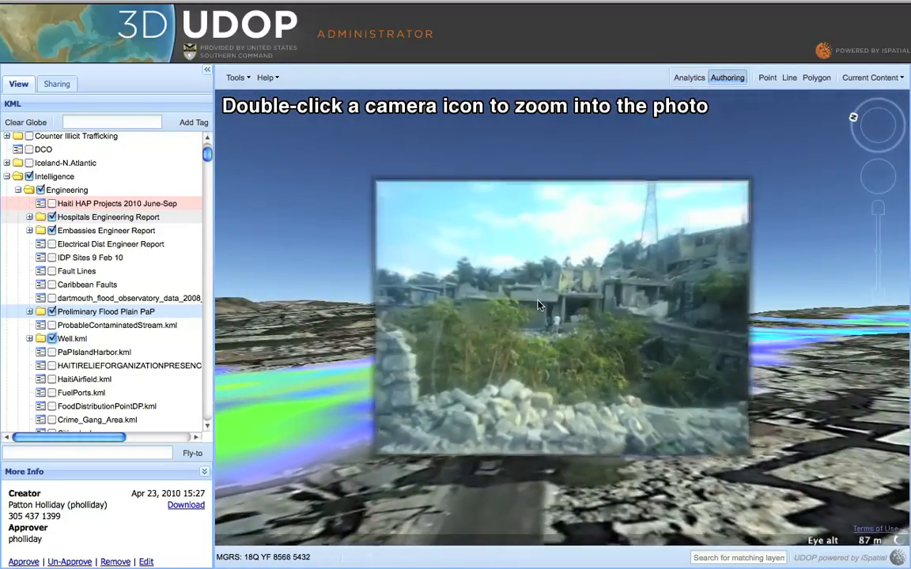
# Examine the details of the damaged buildings across photo 27.jpg, then exit the photo.
pyautogui.scroll(5, 572, 459)
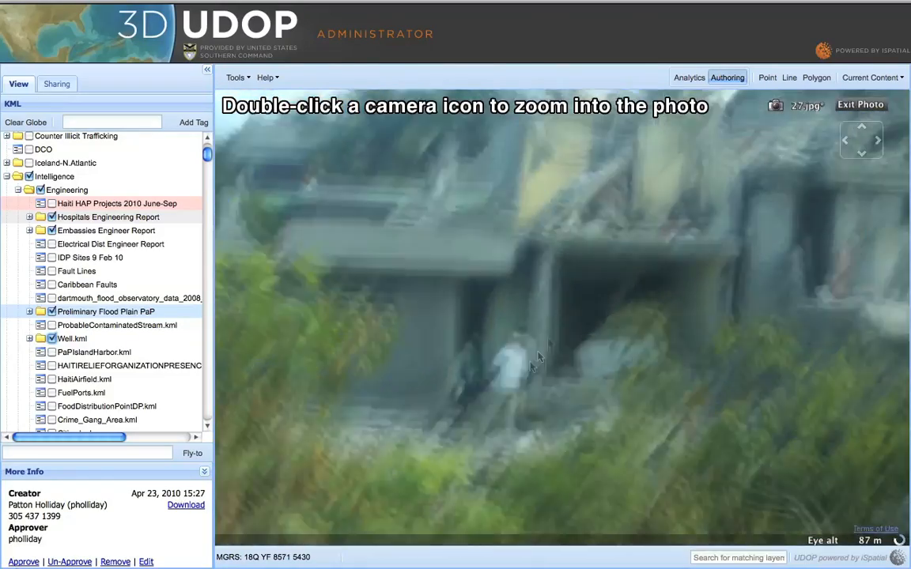
pyautogui.scroll(-5, 424, 438)
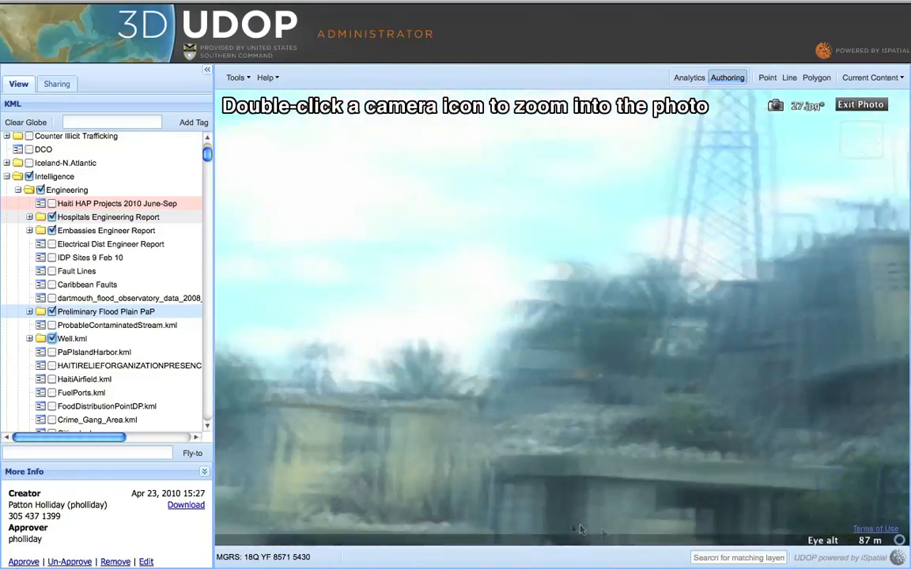
pyautogui.moveTo(309, 435); pyautogui.dragTo(605, 329)
pyautogui.moveTo(319, 328); pyautogui.dragTo(834, 304)
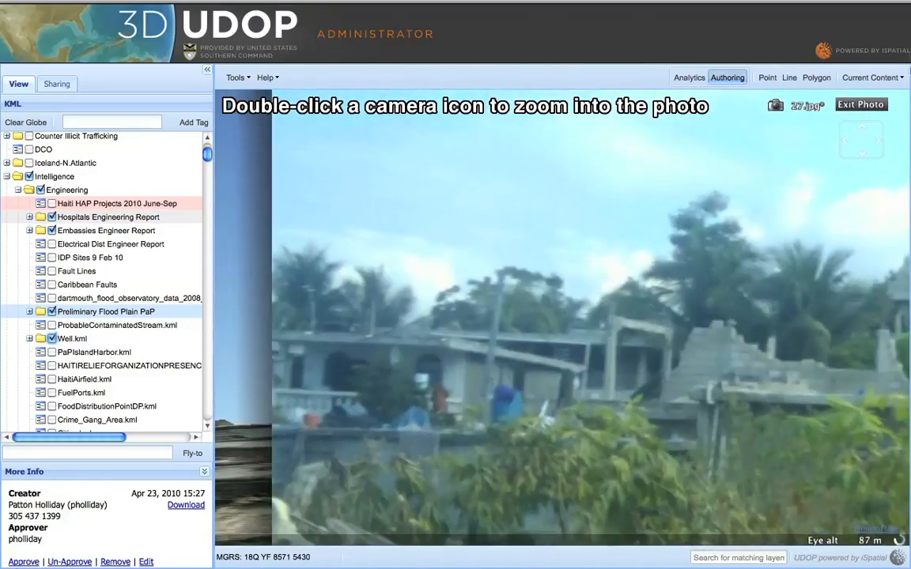
pyautogui.click(864, 106)
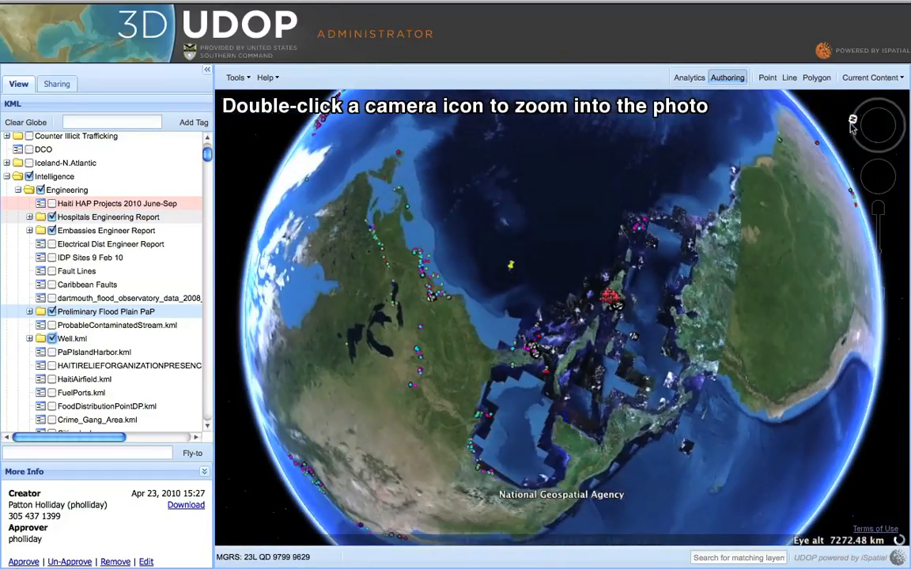
# Reset the zoomed-out globe to north up and move closer to the Americas and the Caribbean.
pyautogui.click(853, 120)
pyautogui.scroll(3, 638, 212)
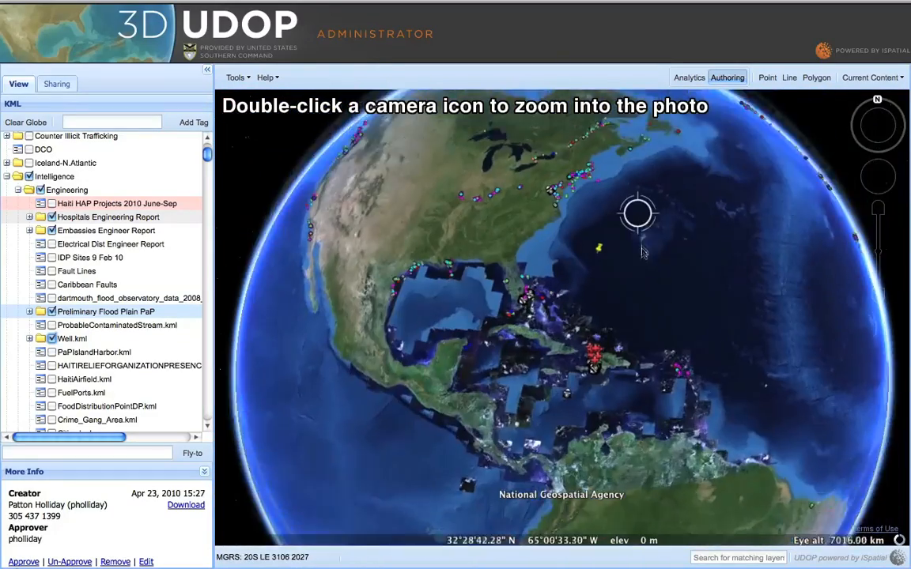